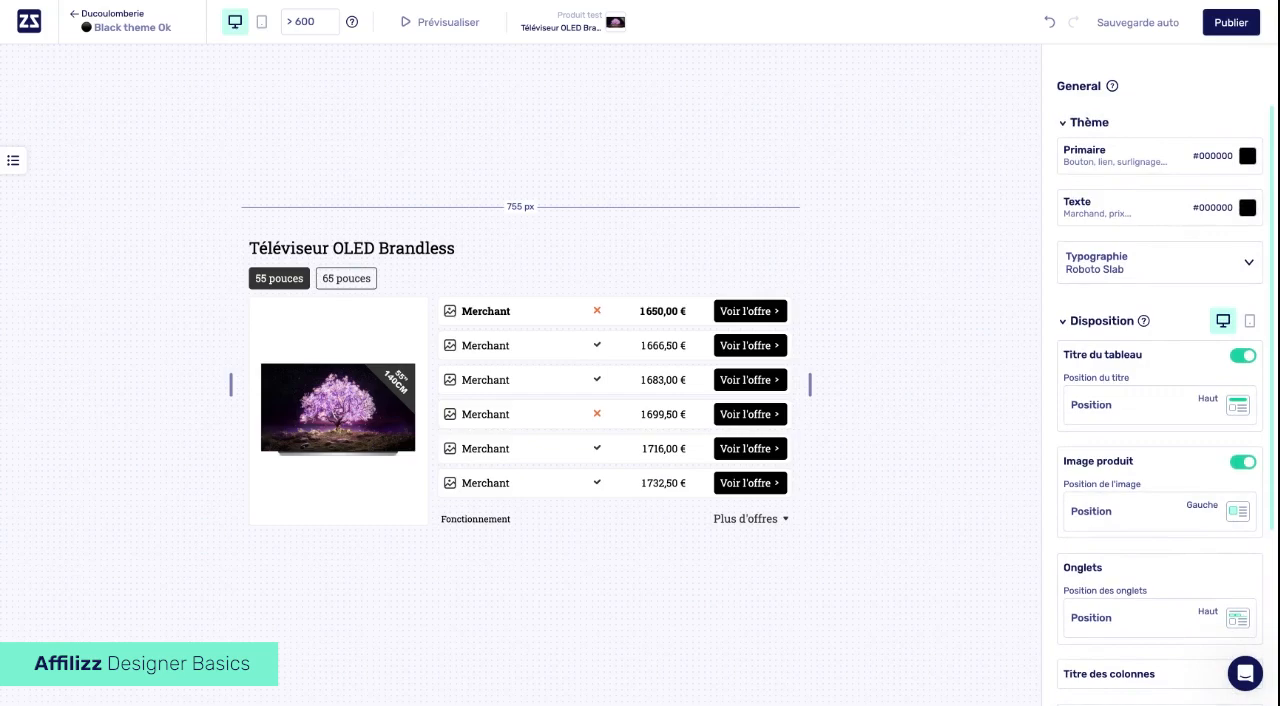
- Change the theme's typography to Roboto
left_click(1150, 272)
scroll(1131, 363, "up", 2)
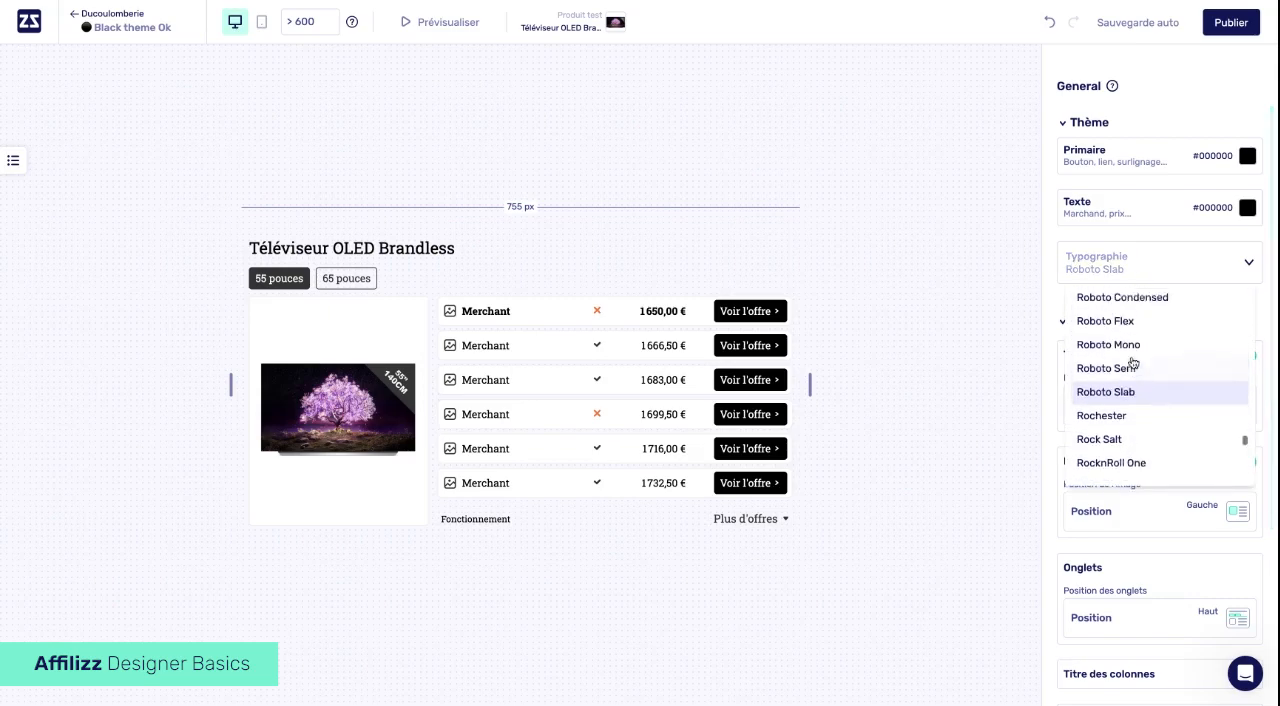
scroll(1132, 365, "up", 1)
scroll(1128, 400, "up", 1)
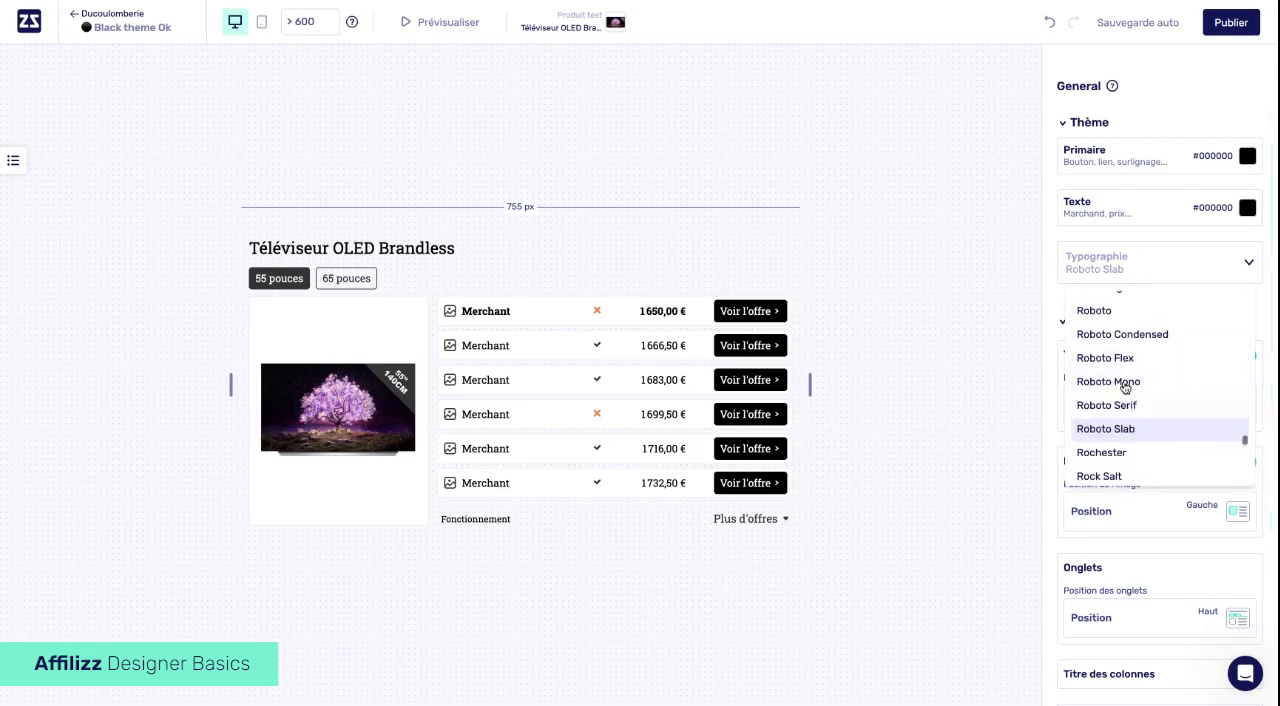
left_click(1109, 313)
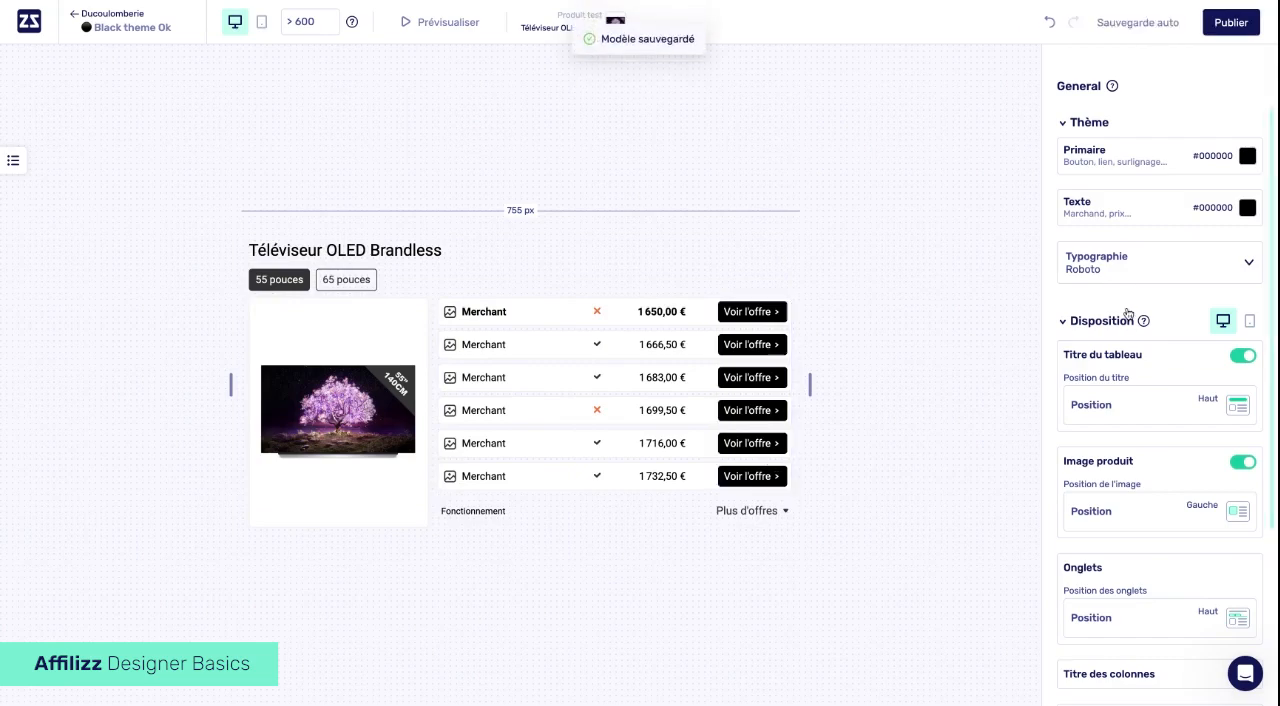
- Hide the comparison table's title in the desktop layout options and show it again
scroll(1128, 308, "down", 3)
scroll(1128, 313, "down", 3)
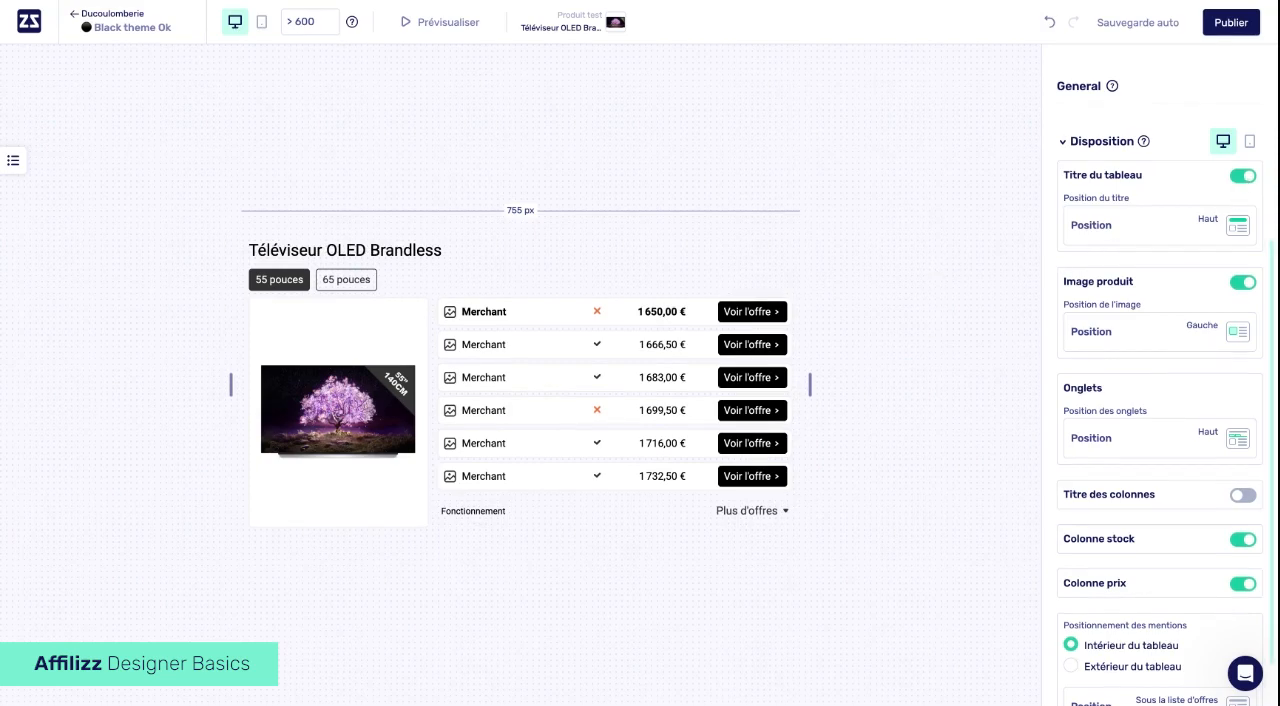
left_click(1243, 176)
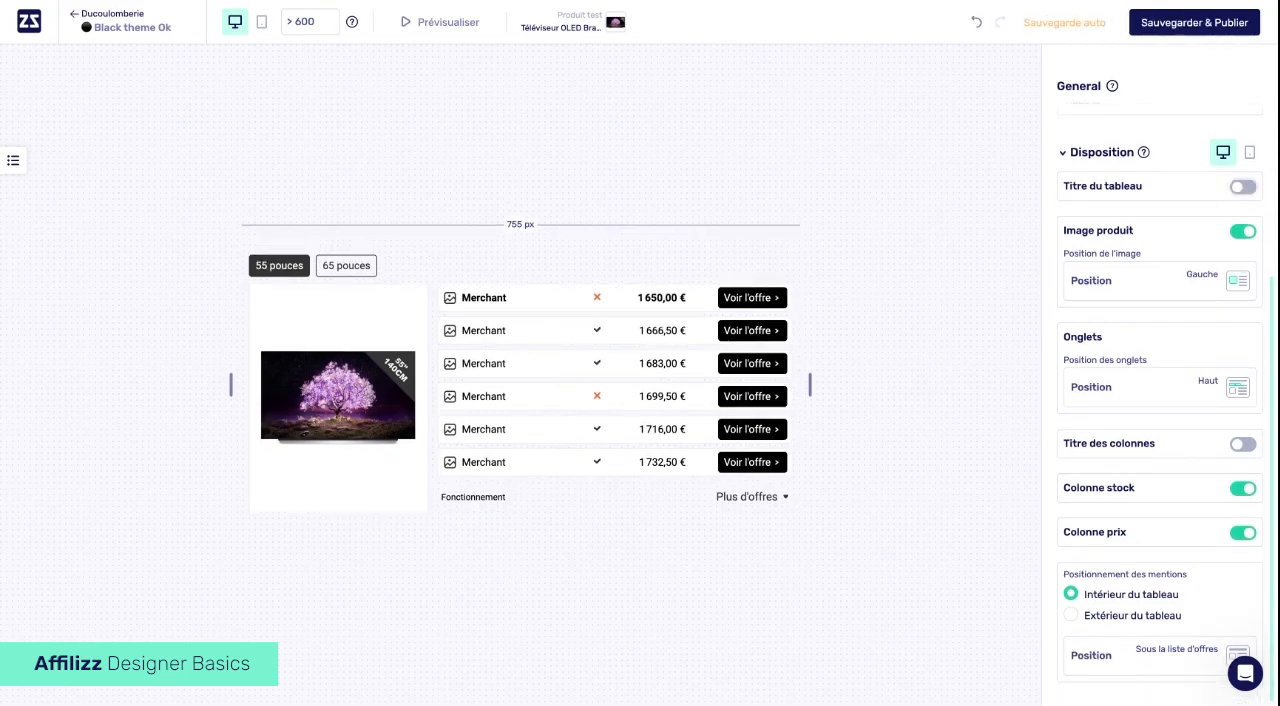
left_click(1243, 176)
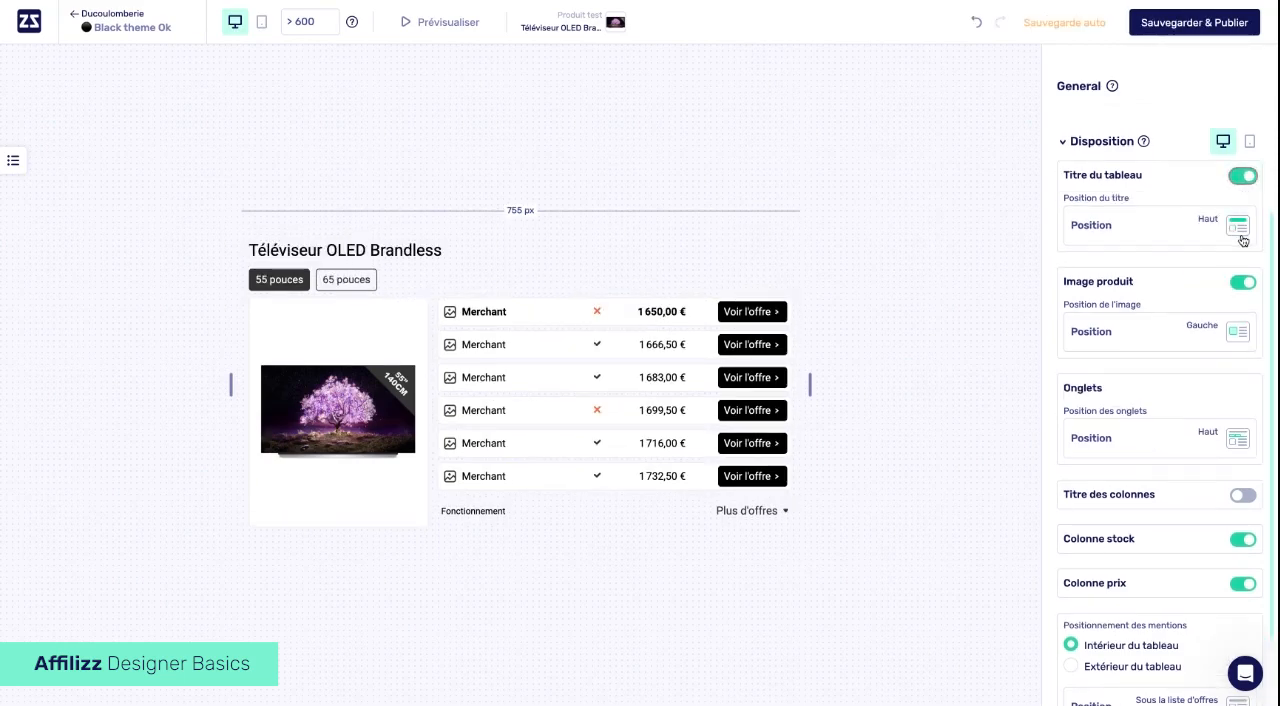
- Try the table title position "Au dessus des offres" and return it to "Haut"
left_click(1238, 232)
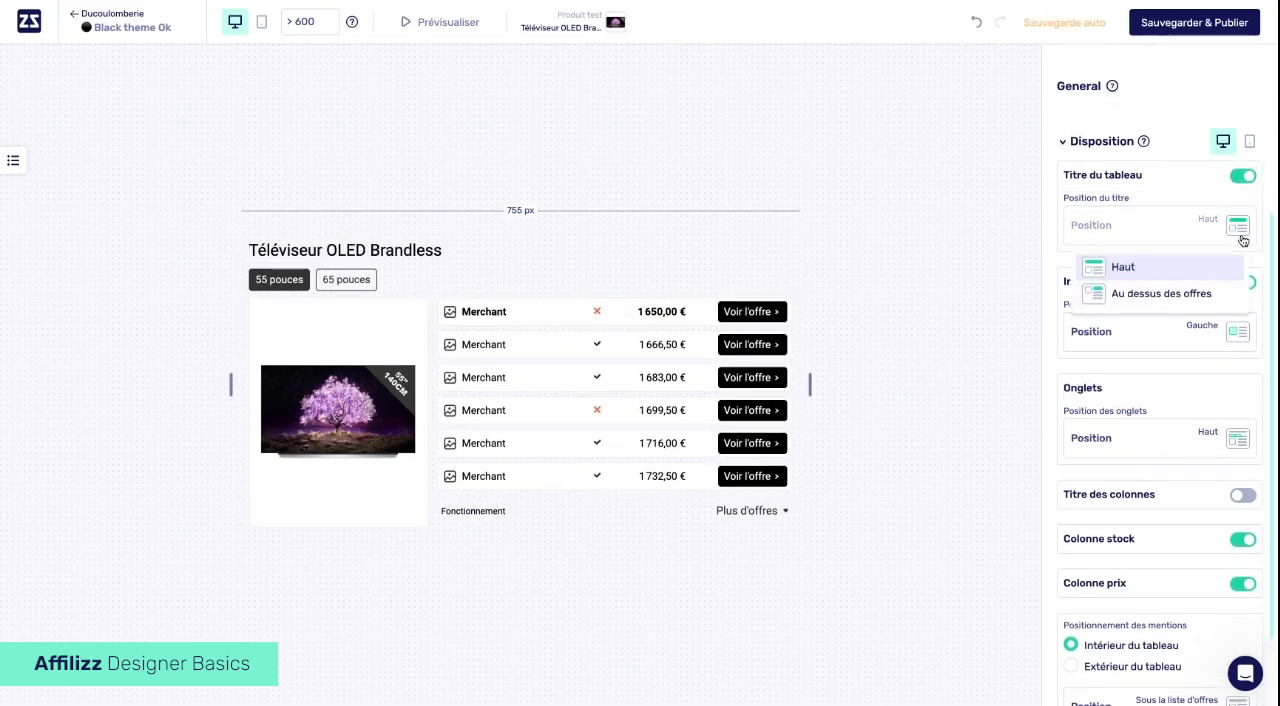
left_click(1160, 293)
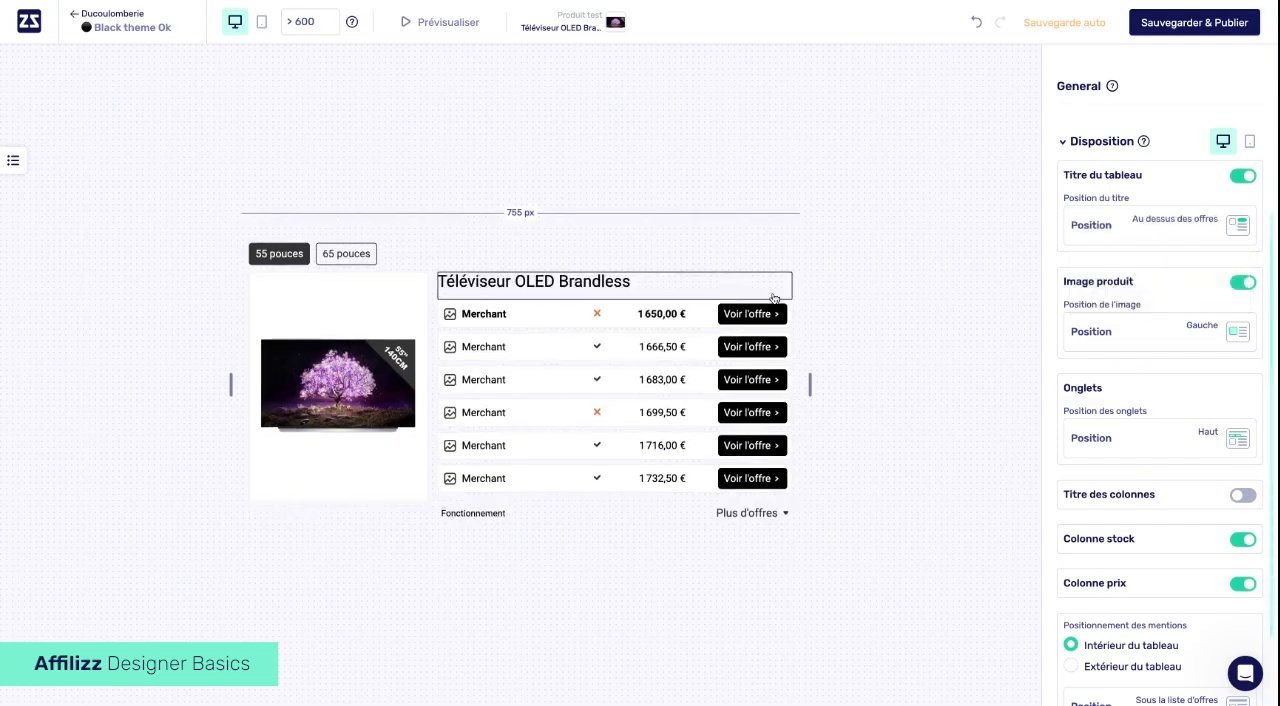
left_click(1226, 232)
left_click(1123, 263)
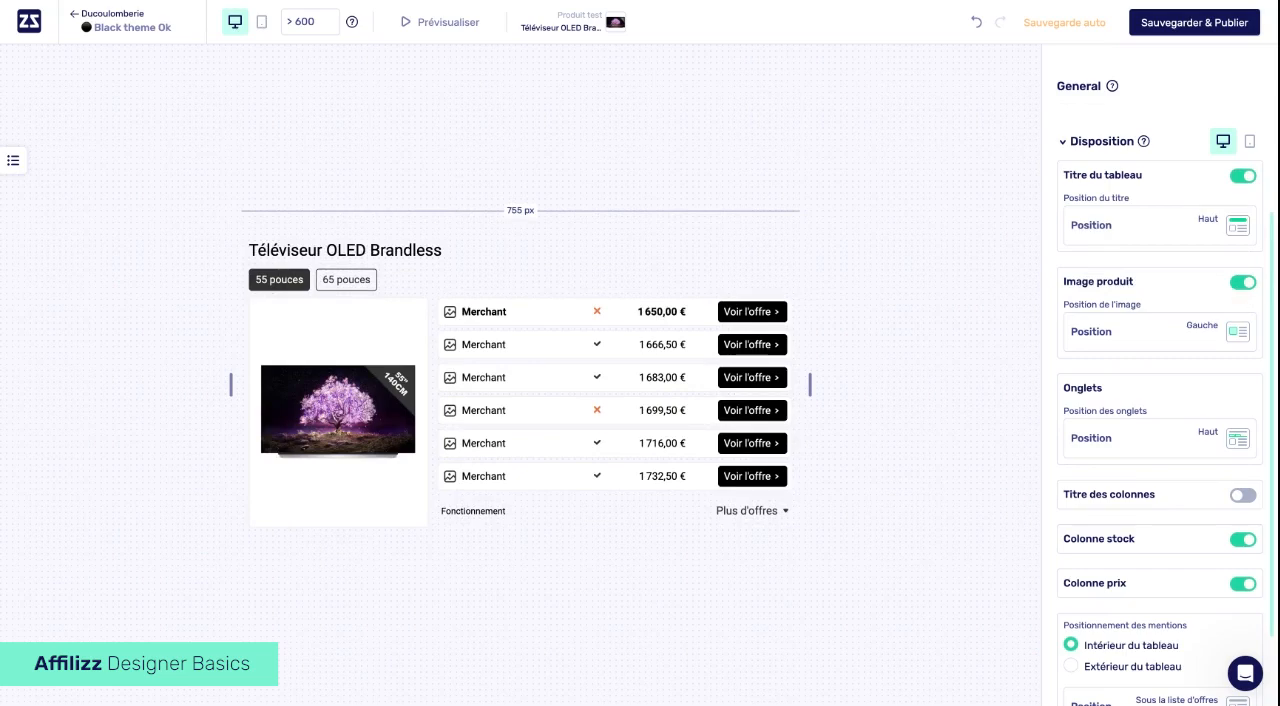
- Hide the product image in the layout options and show it again
left_click(1243, 282)
left_click(1243, 282)
- Try the size selector position "Au dessus des offres" and return it to "Haut"
scroll(1231, 342, "down", 1)
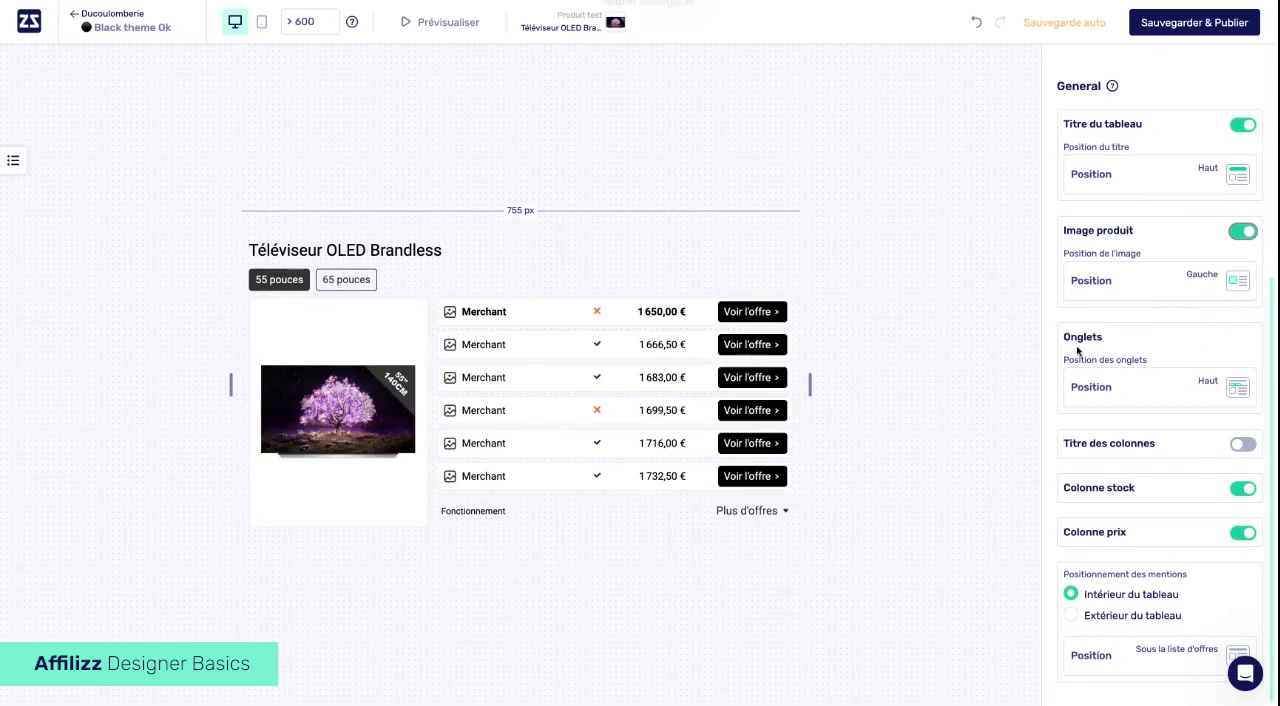
left_click(1237, 400)
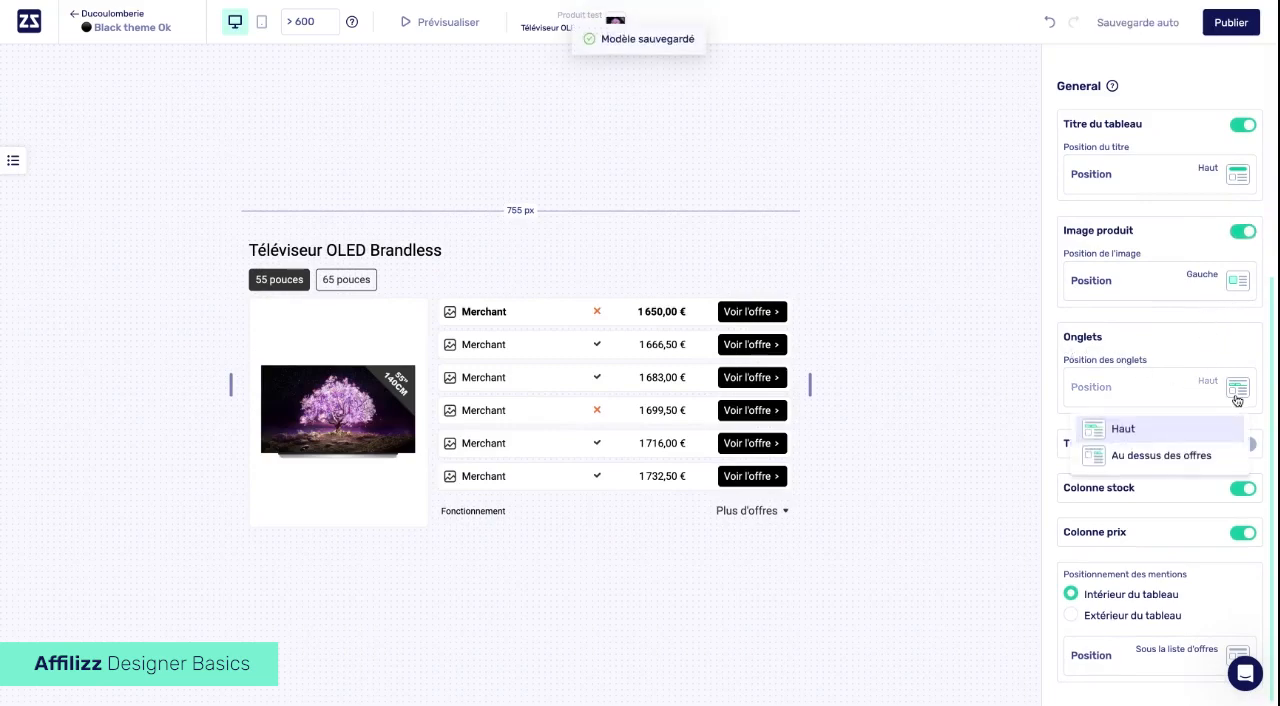
left_click(1160, 458)
left_click(1231, 403)
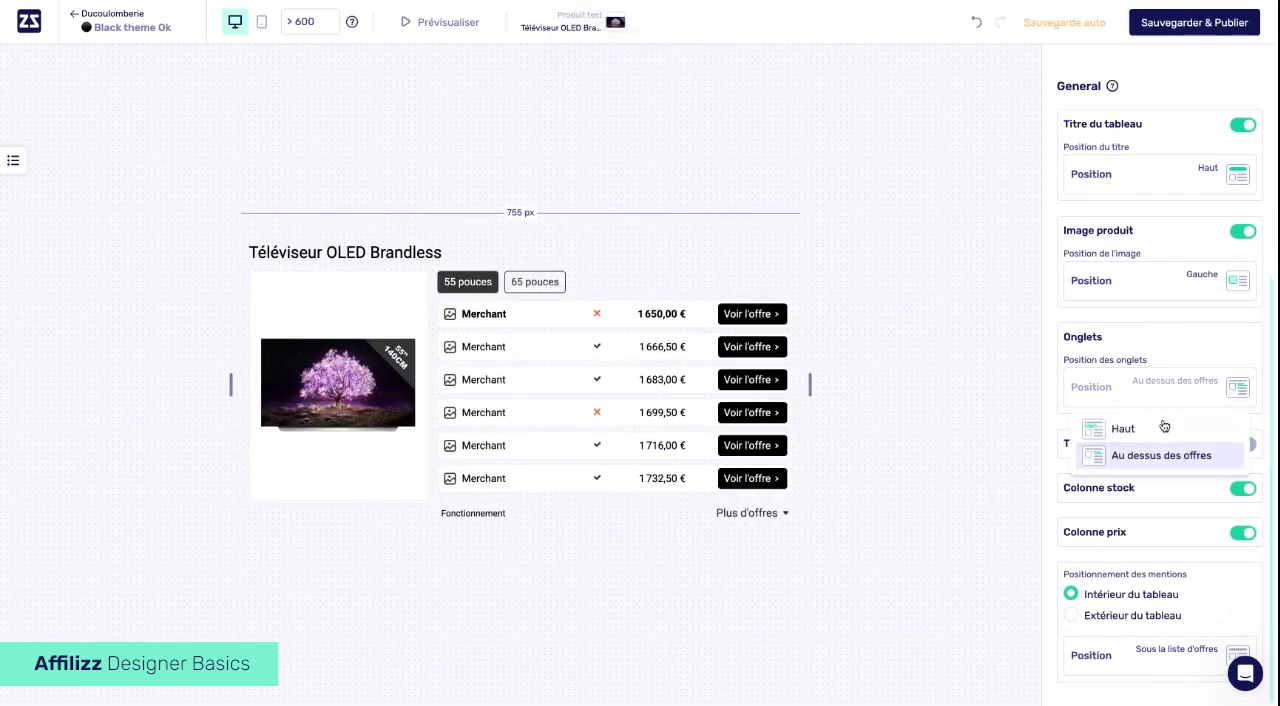
left_click(1143, 436)
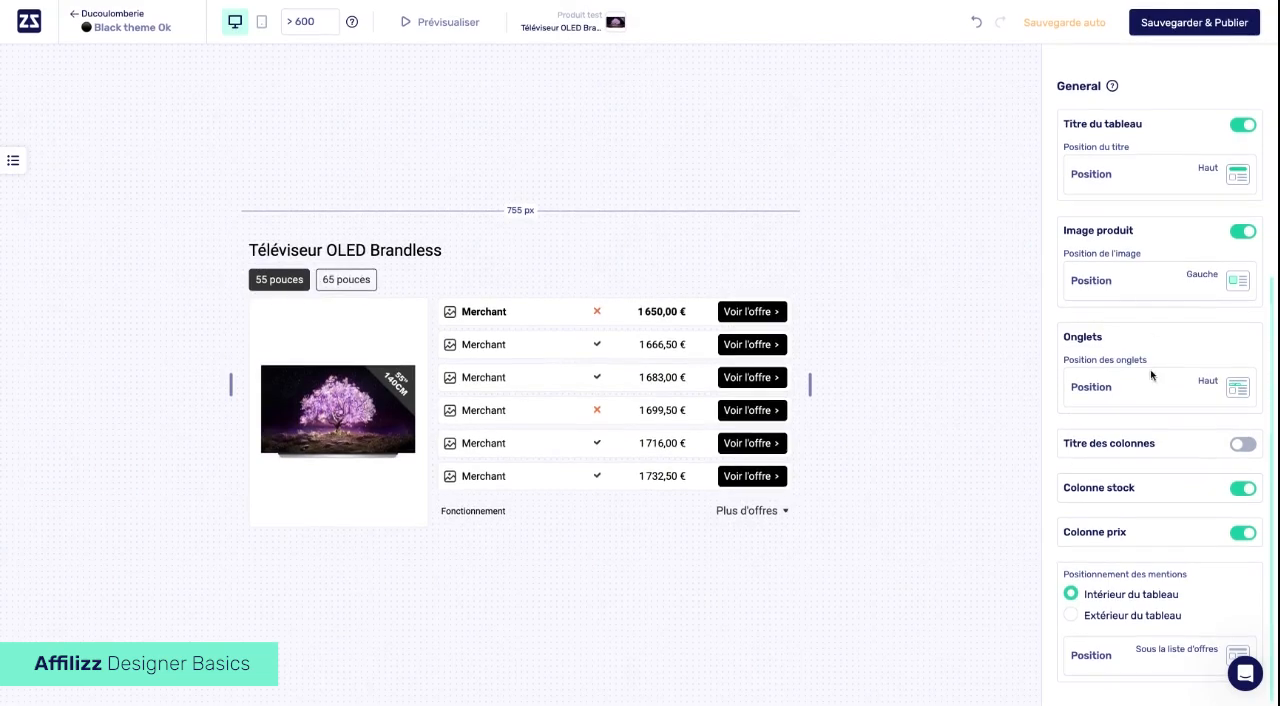
- Turn the stock column off and on again, and do the same for the price column
left_click(1246, 498)
left_click(1246, 498)
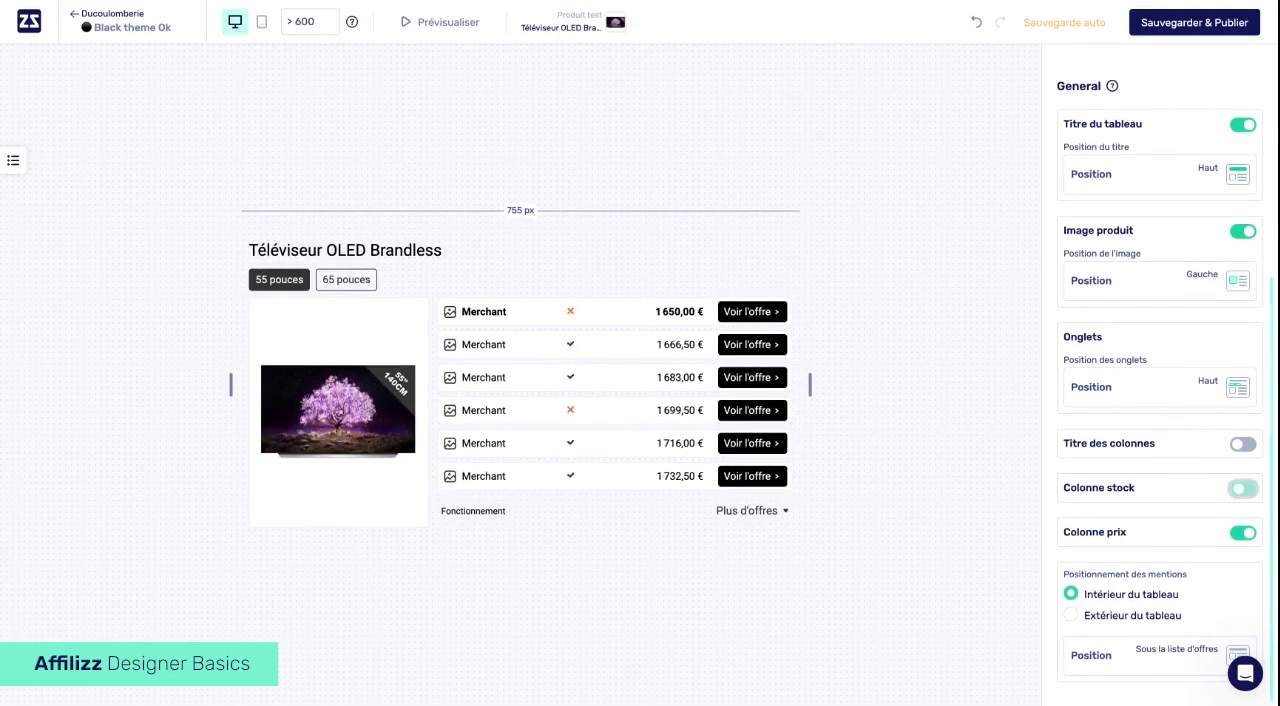
left_click(1241, 535)
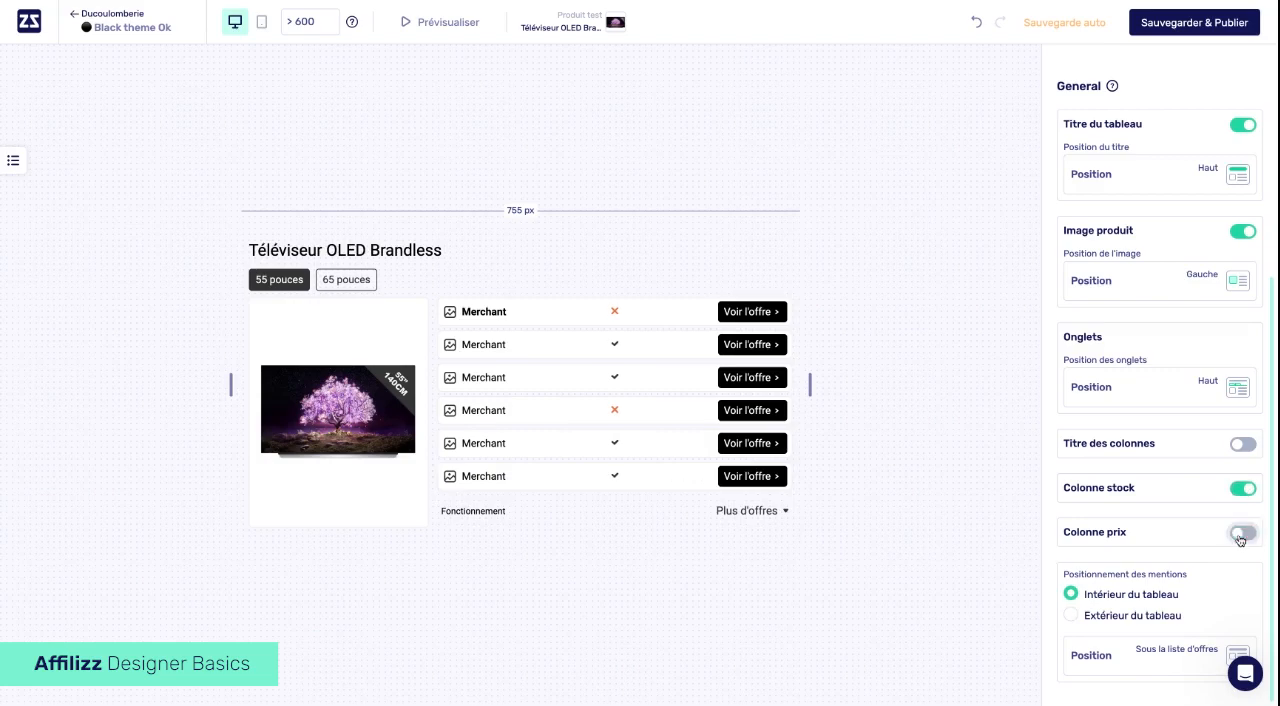
left_click(1241, 535)
- Turn on the column titles above the offers and turn them off again
left_click(1240, 447)
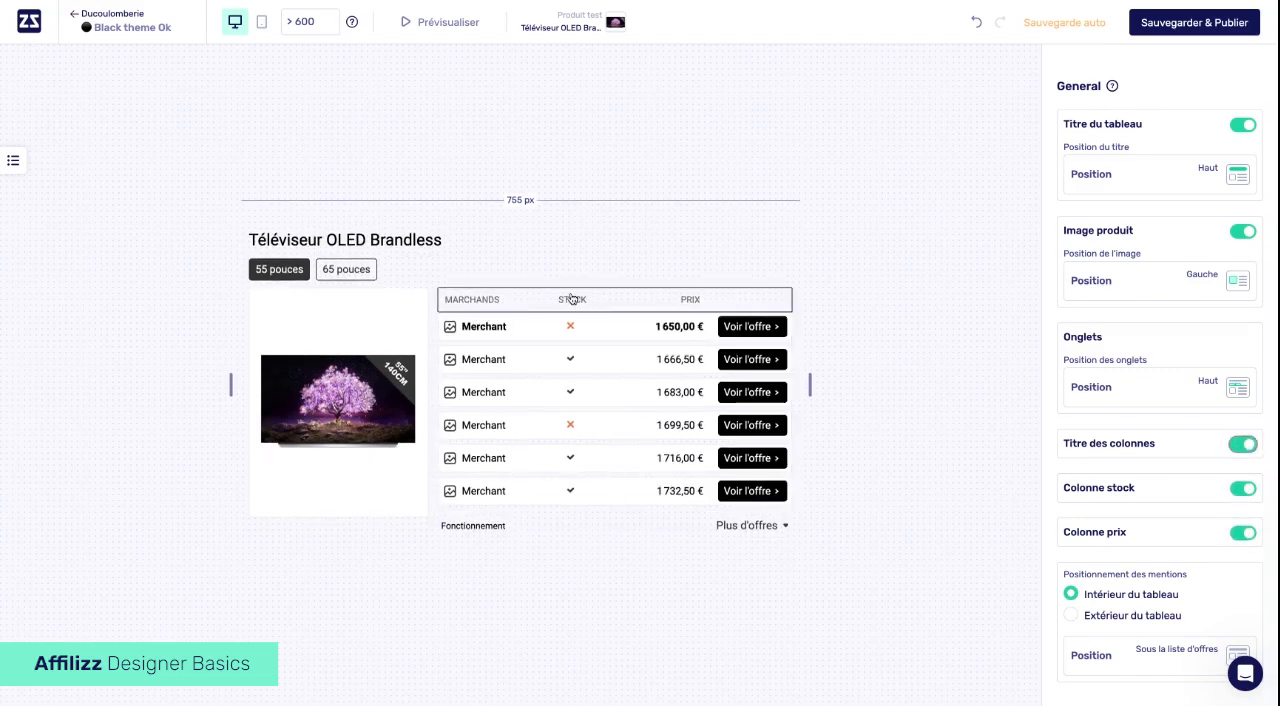
left_click(1244, 450)
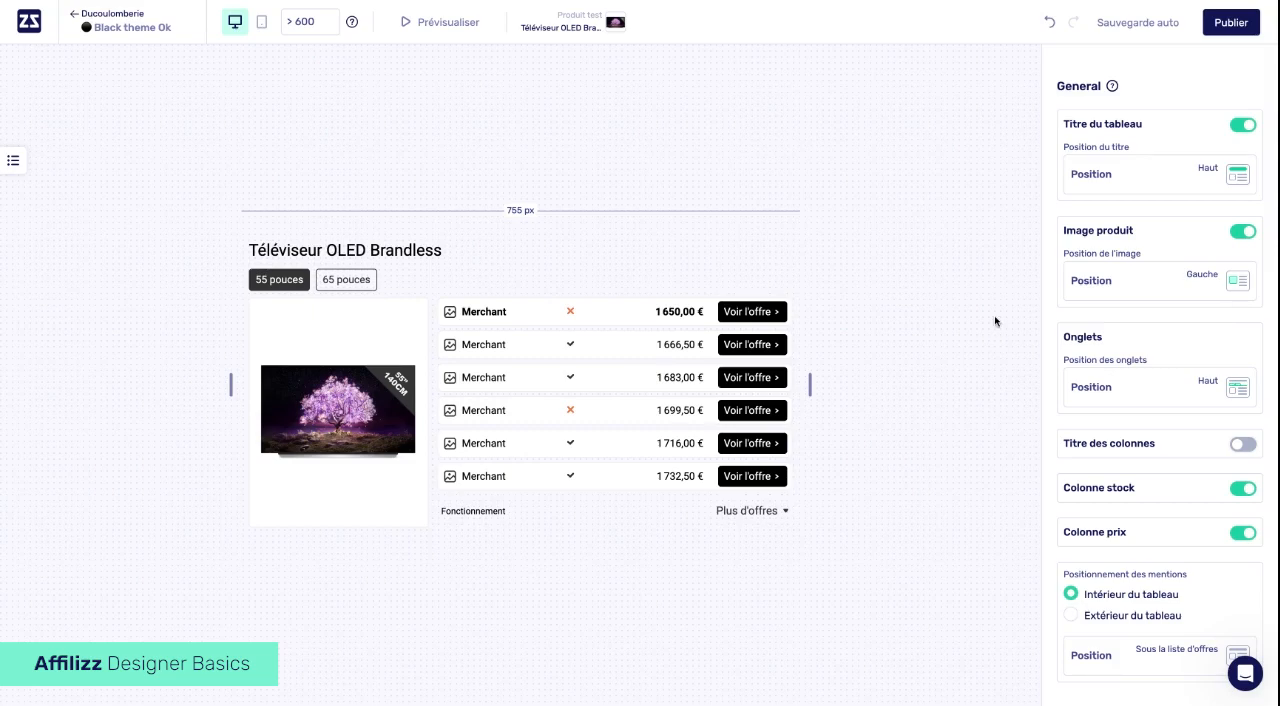
scroll(1144, 297, "up", 3)
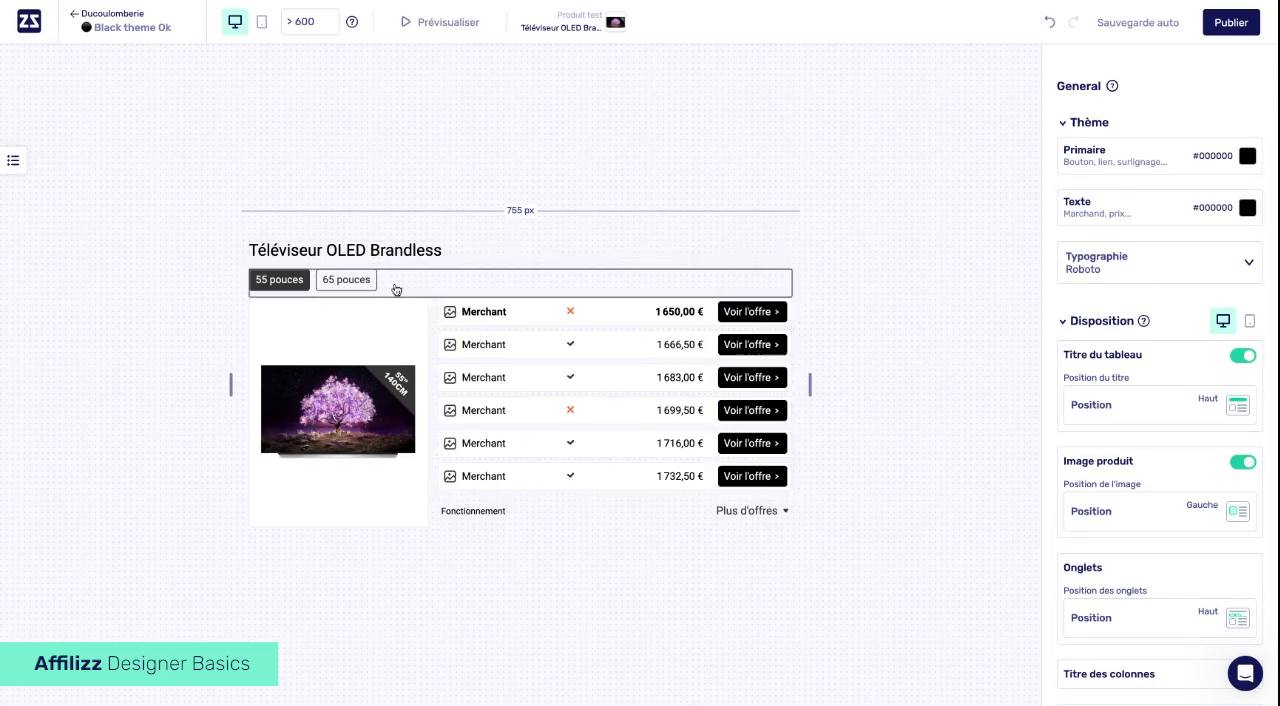
- Select the merchant, stock, price and offer button columns one by one and examine the button's spacing, style and icon settings
left_click(402, 349)
left_click(473, 349)
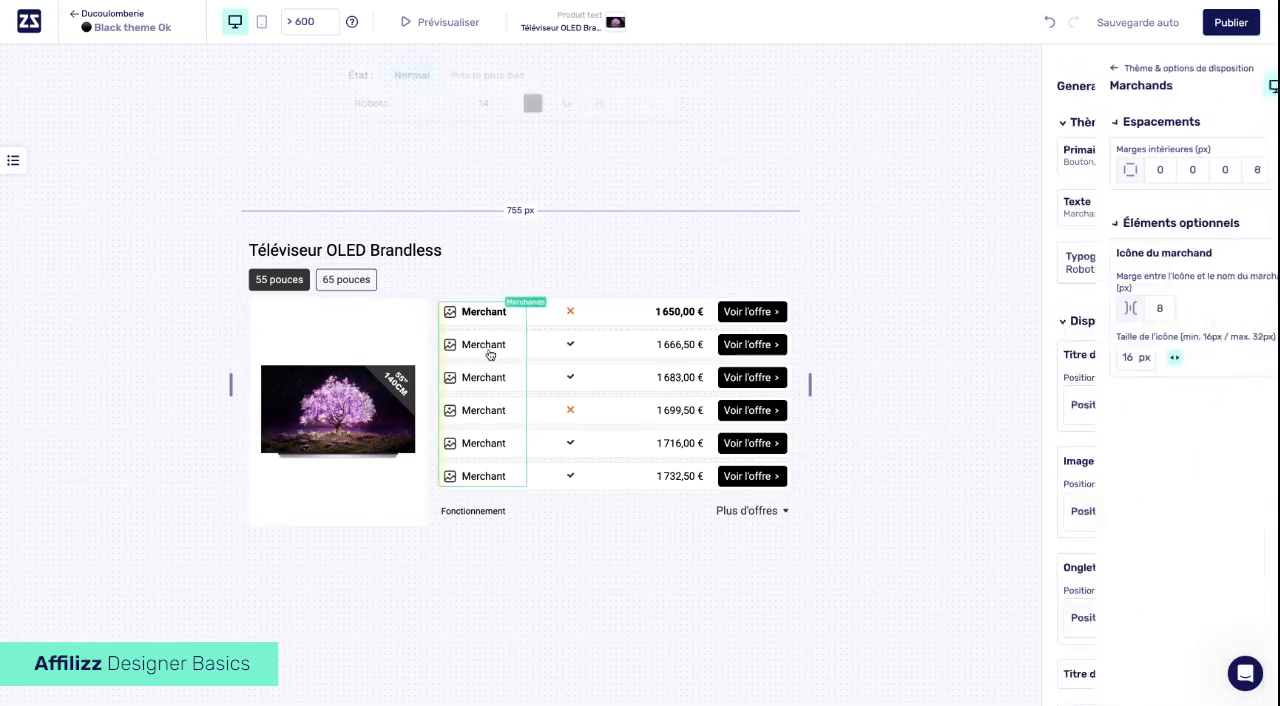
left_click(568, 356)
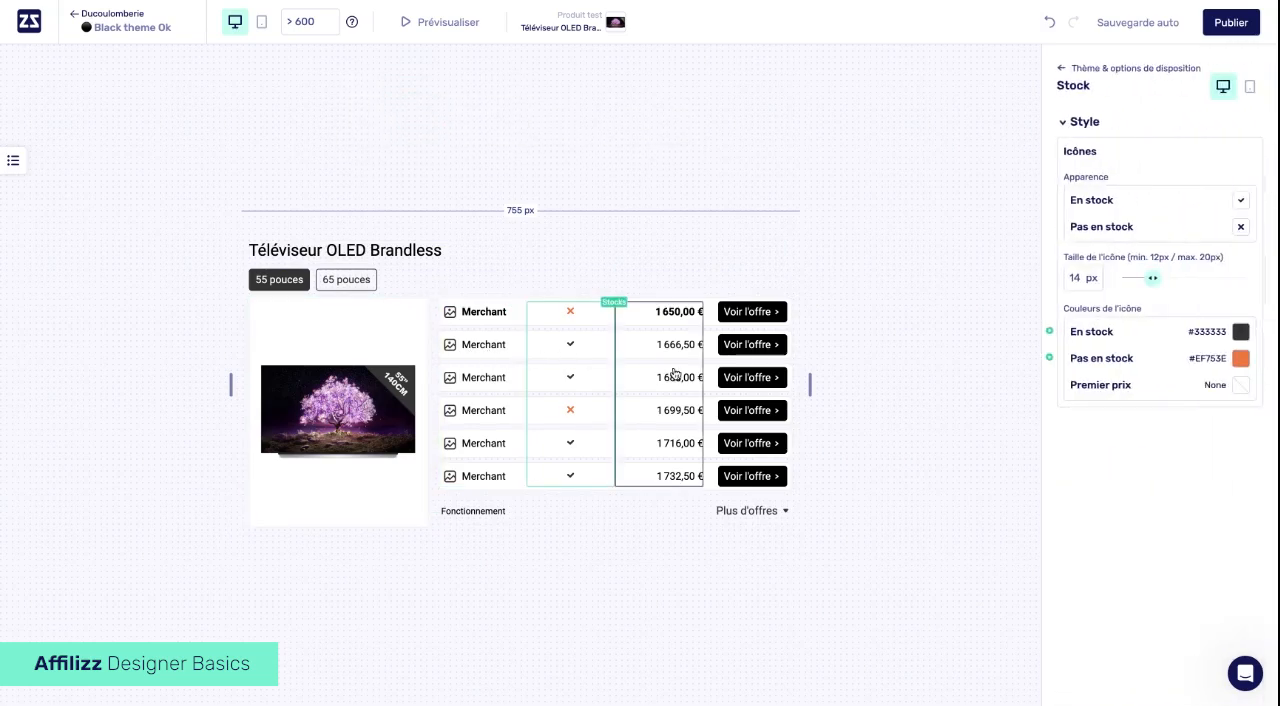
left_click(675, 375)
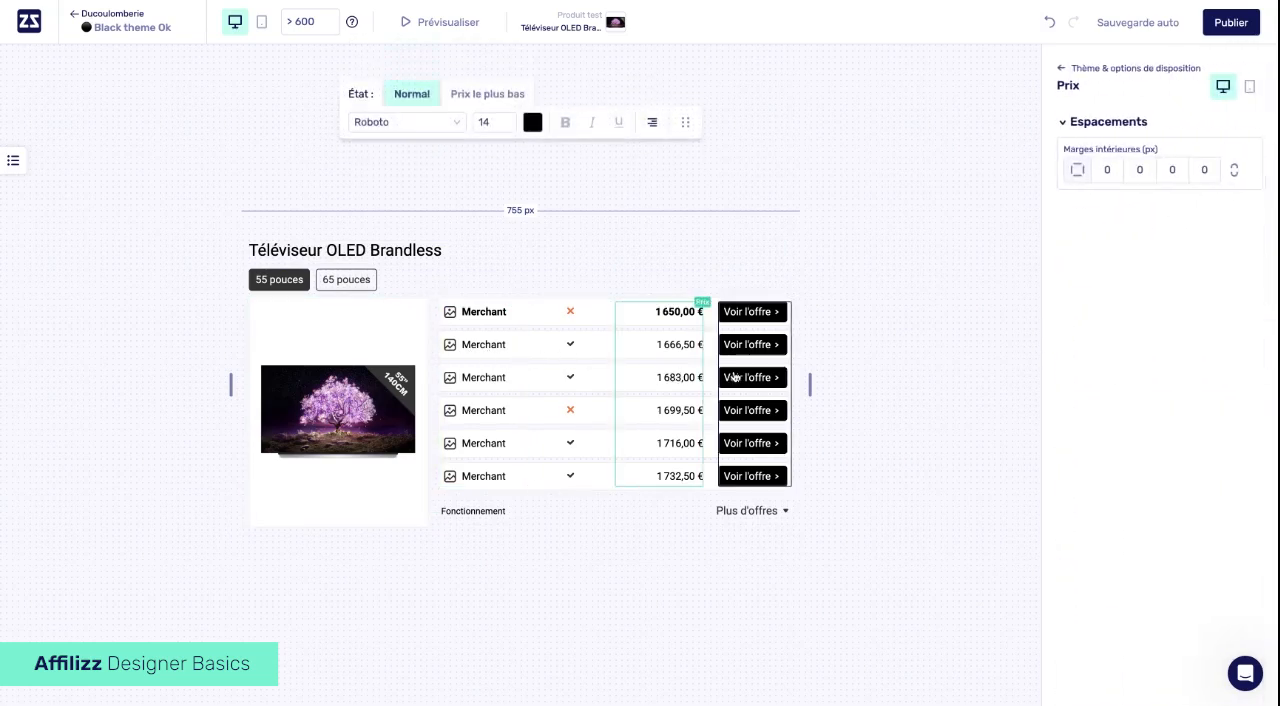
left_click(733, 377)
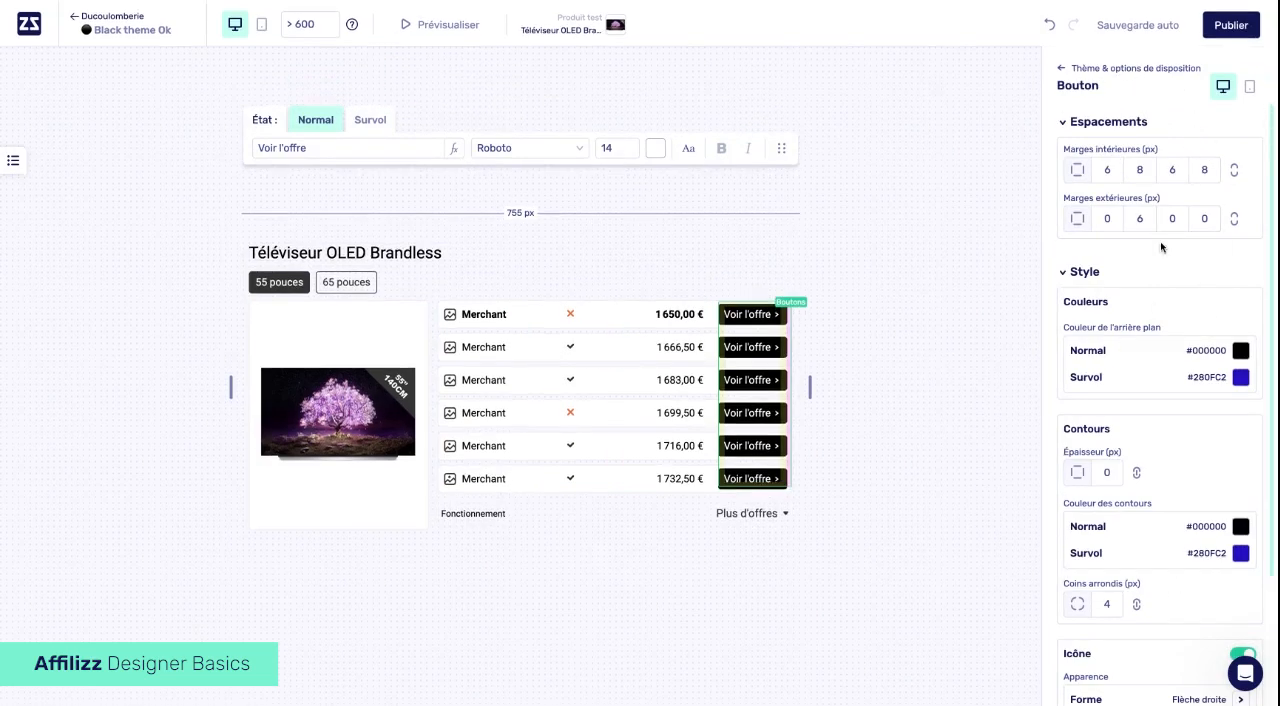
scroll(1161, 247, "down", 3)
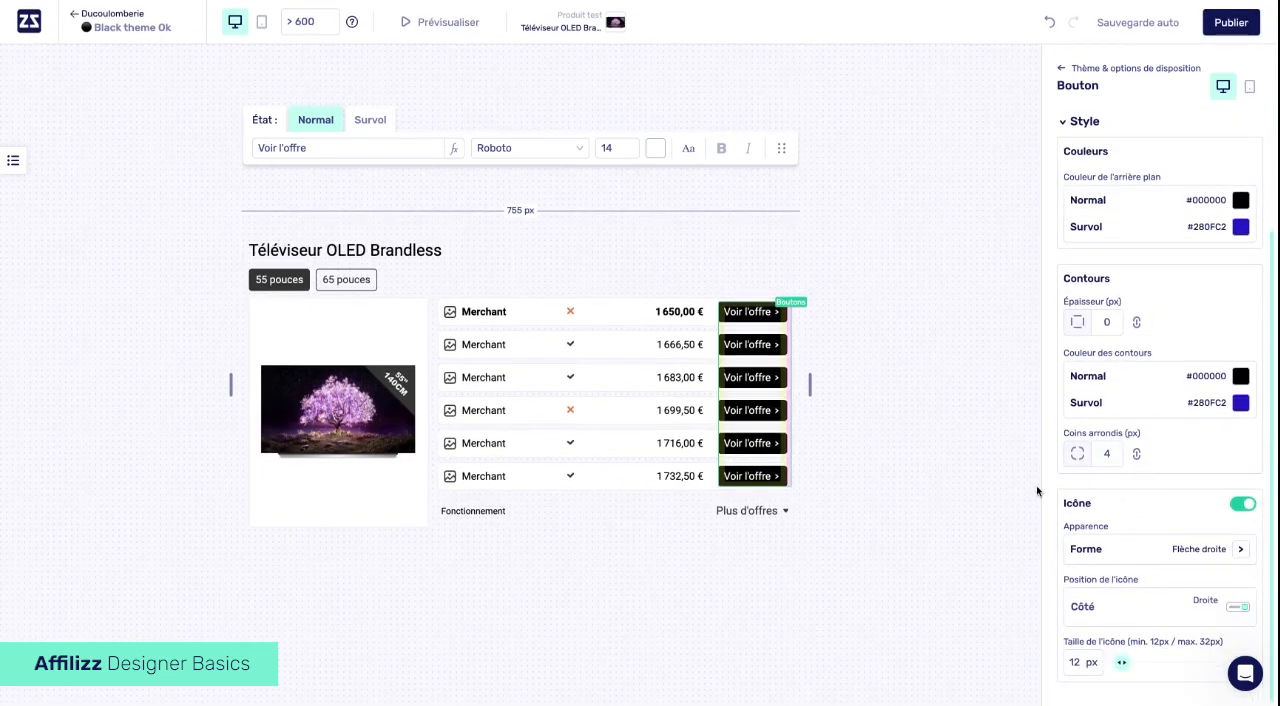
mouse_move(1123, 665)
mouse_move(1123, 665)
left_mouse_down()
mouse_move(1171, 661)
mouse_move(1121, 662)
left_mouse_up()
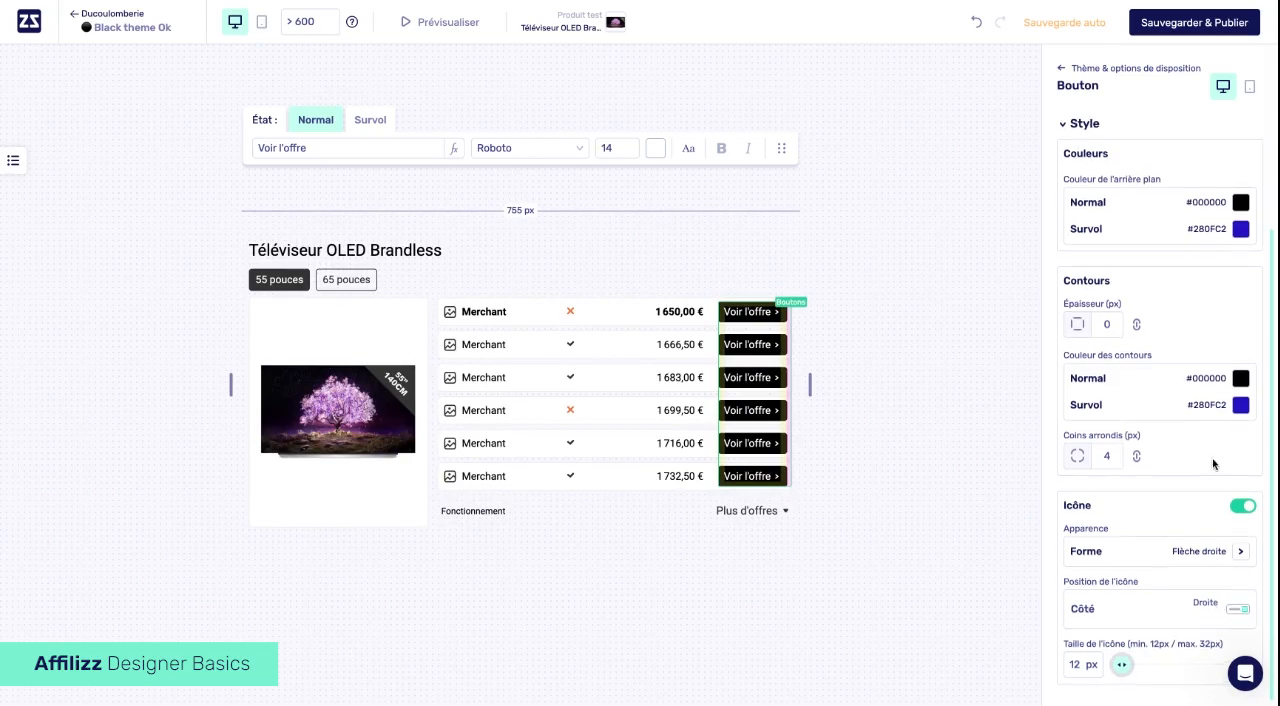
scroll(1212, 458, "up", 3)
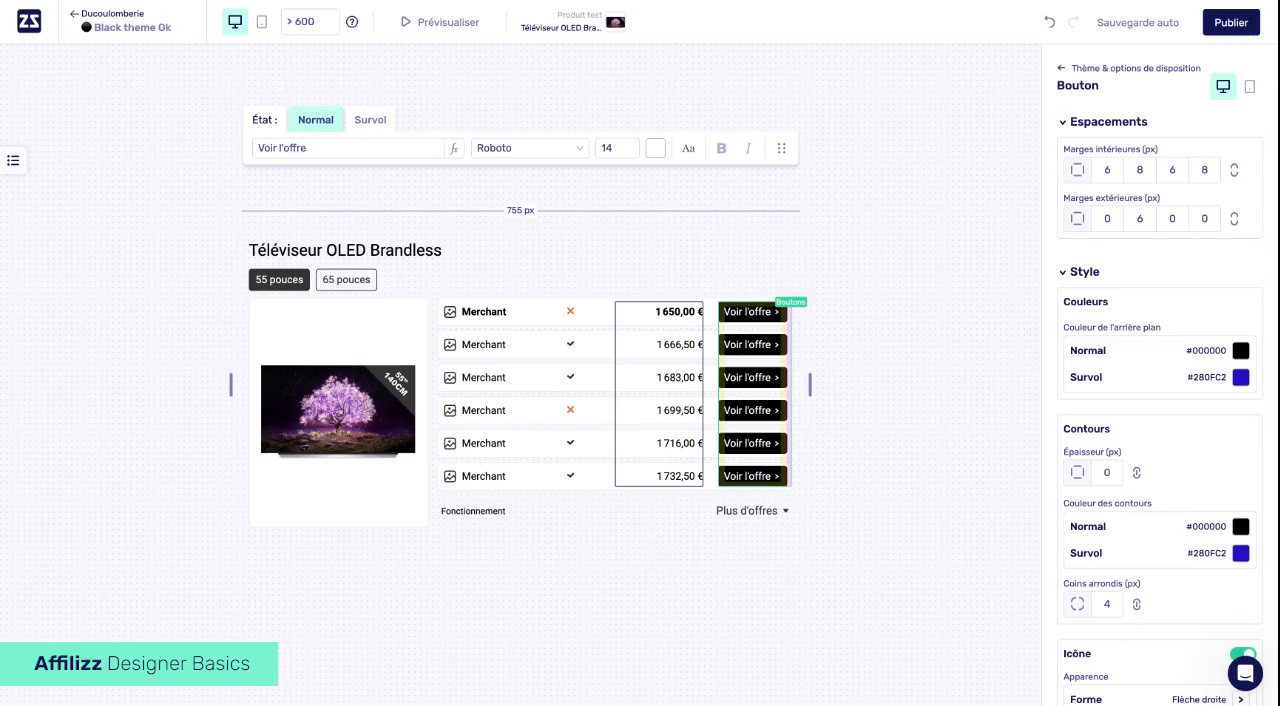
- Select the merchant, price and offer button columns again and examine the button's label, dynamic value, font and text size options
left_click(484, 340)
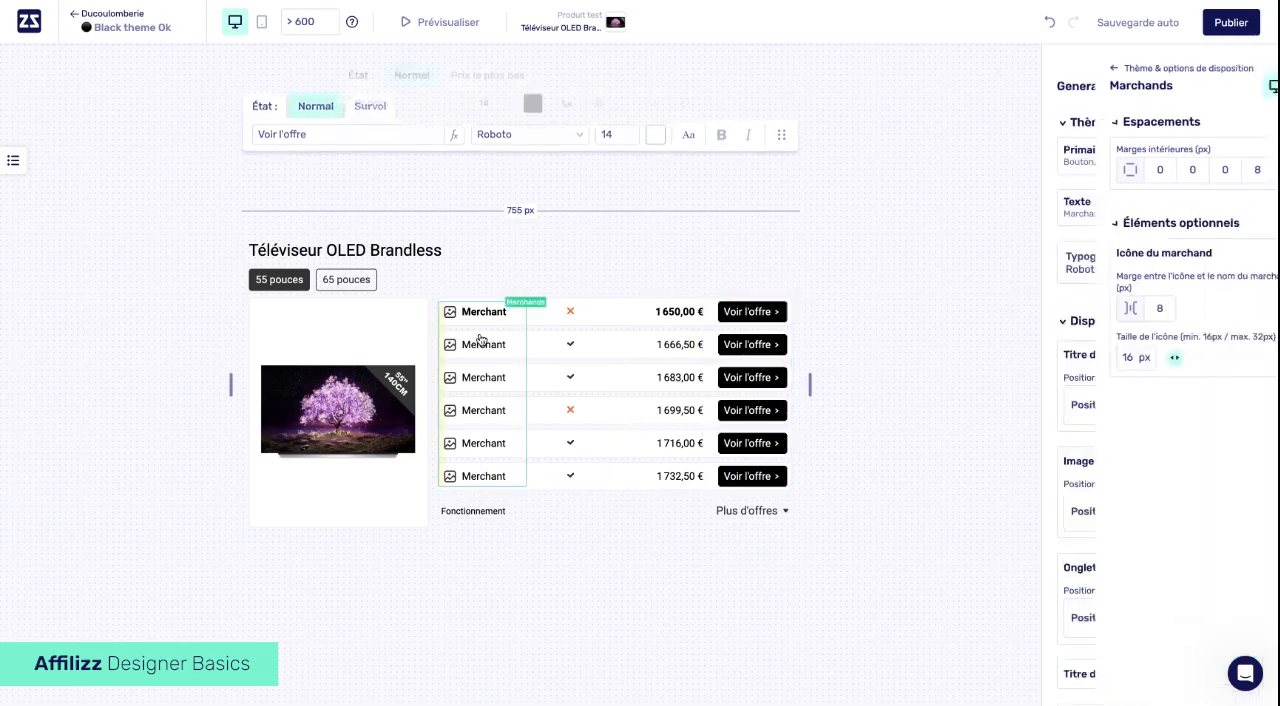
left_click(678, 350)
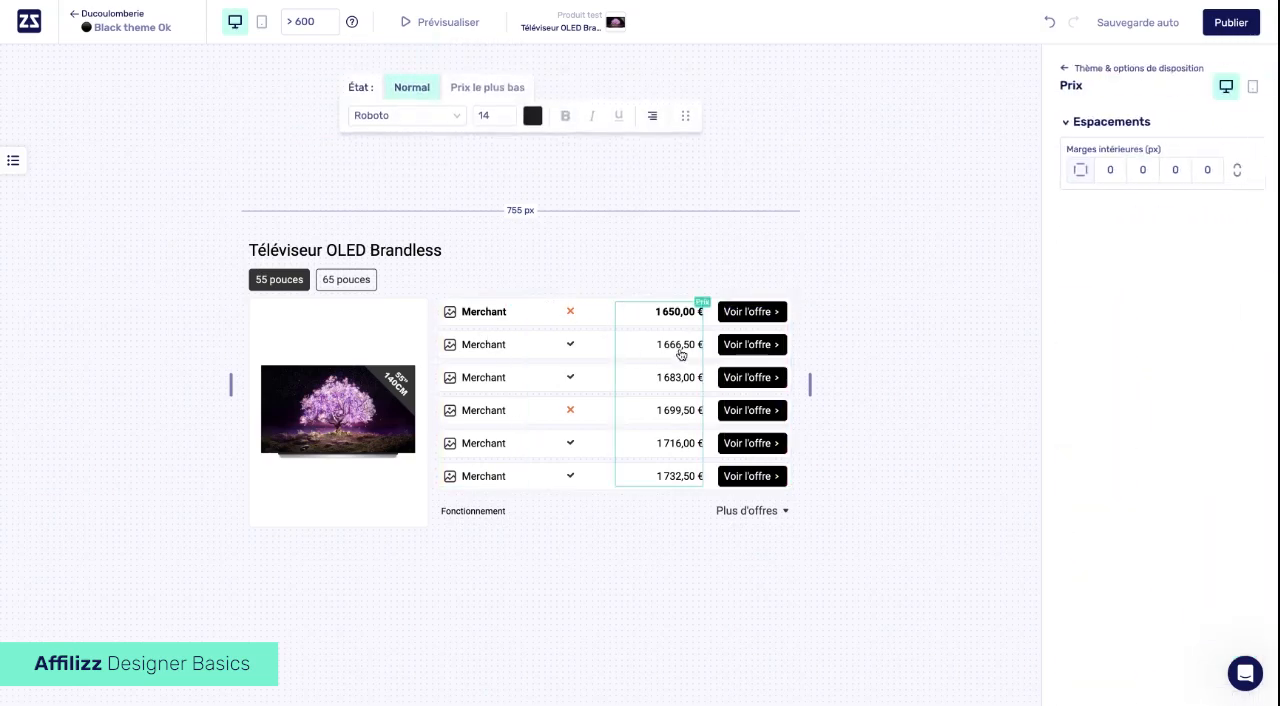
left_click(742, 354)
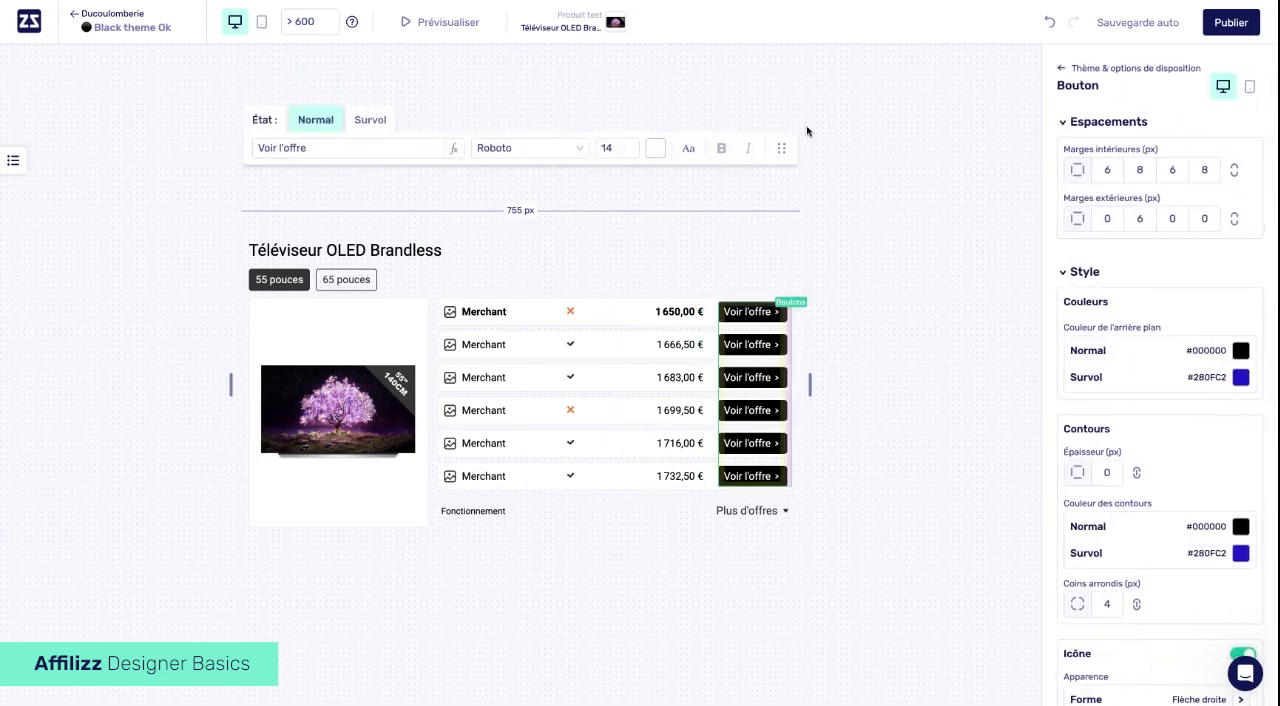
left_click(340, 148)
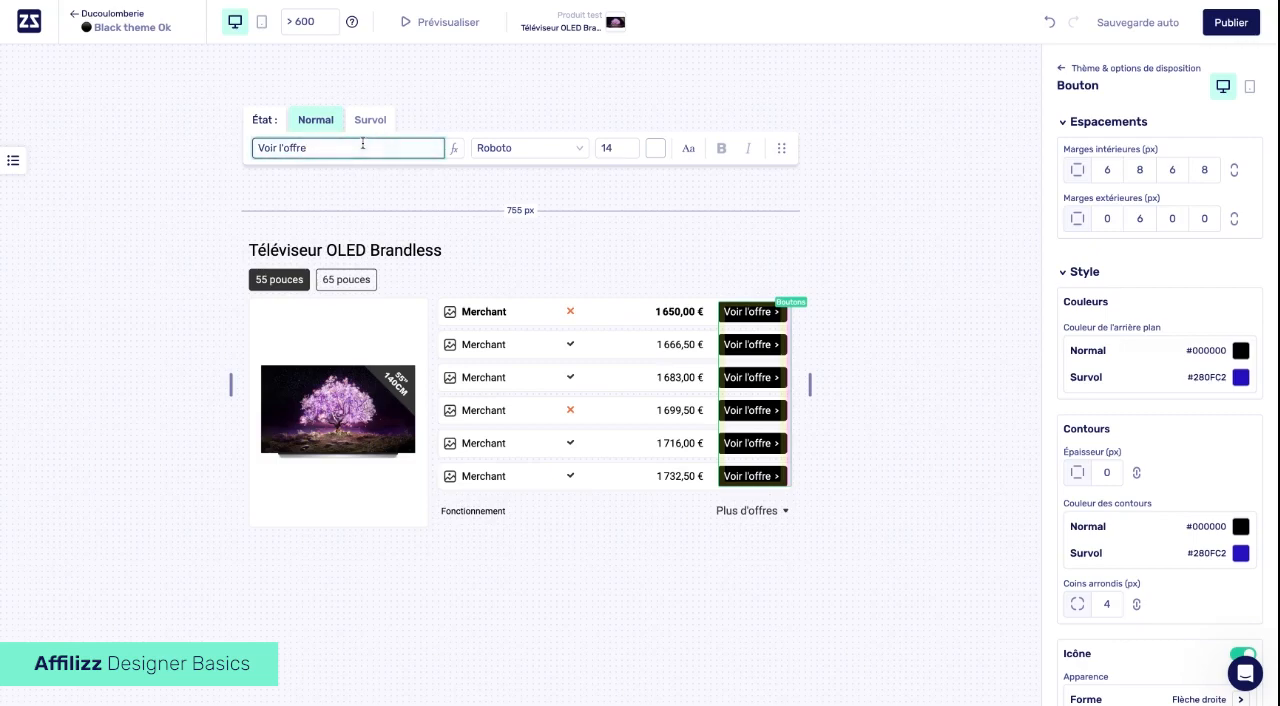
left_click(455, 148)
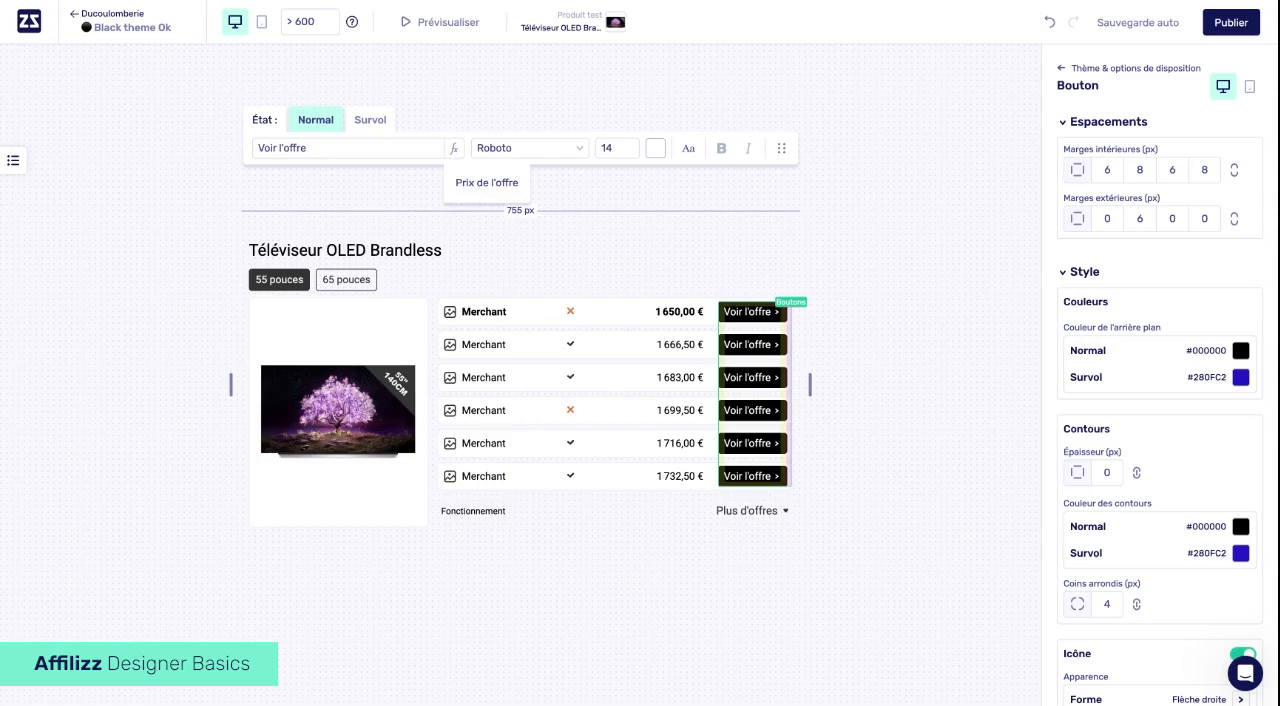
left_click(534, 154)
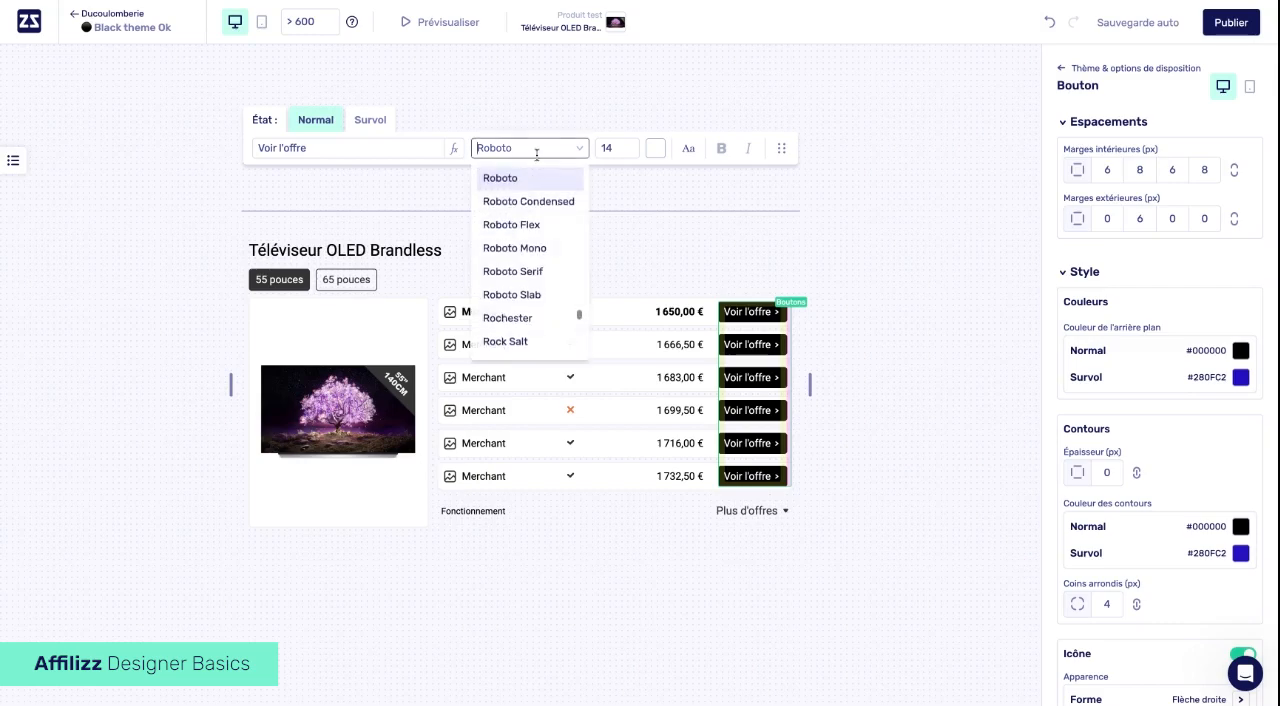
left_click(612, 148)
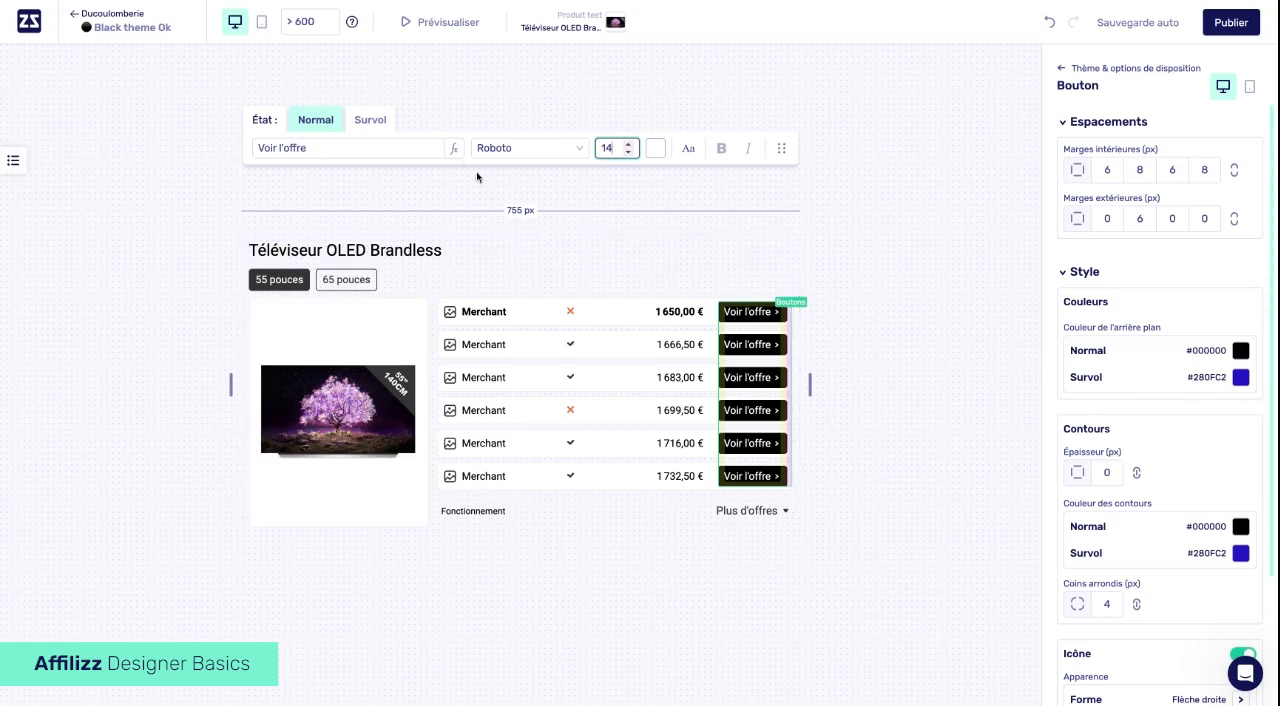
- Switch the offer button's state back and forth between Normal and Survol, ending on Survol
left_click(381, 127)
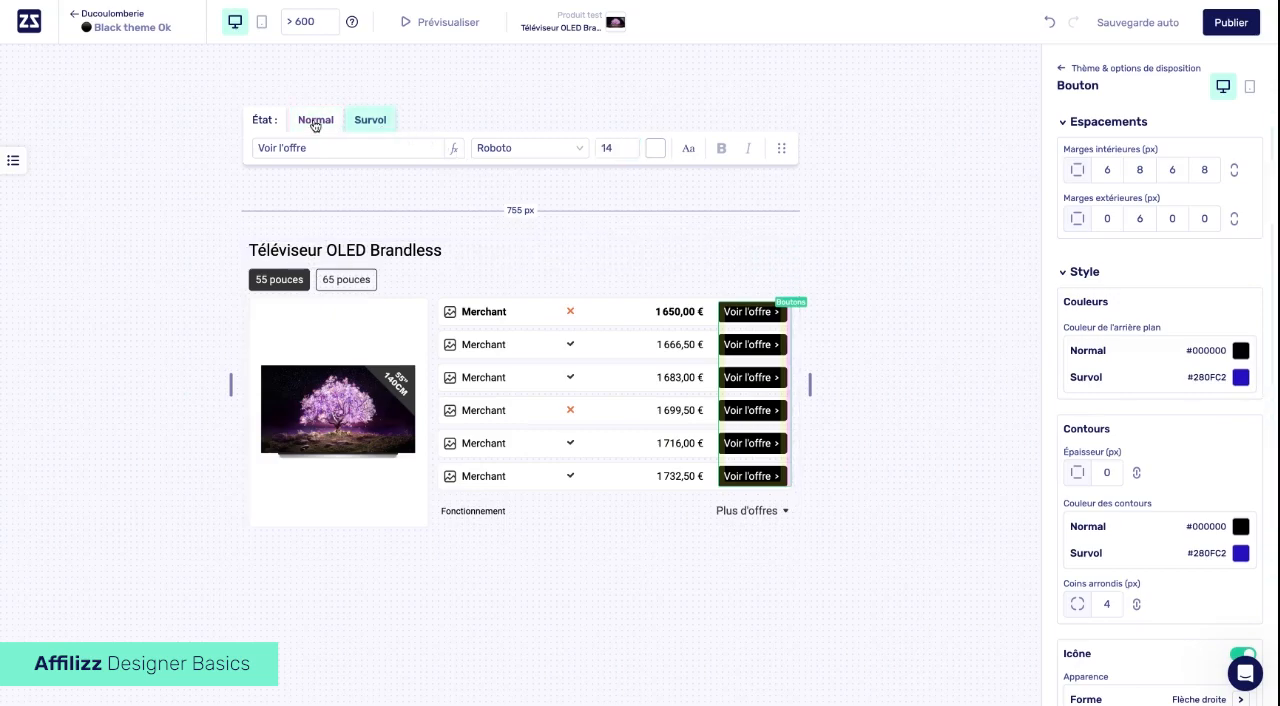
left_click(315, 122)
left_click(370, 121)
left_click(318, 121)
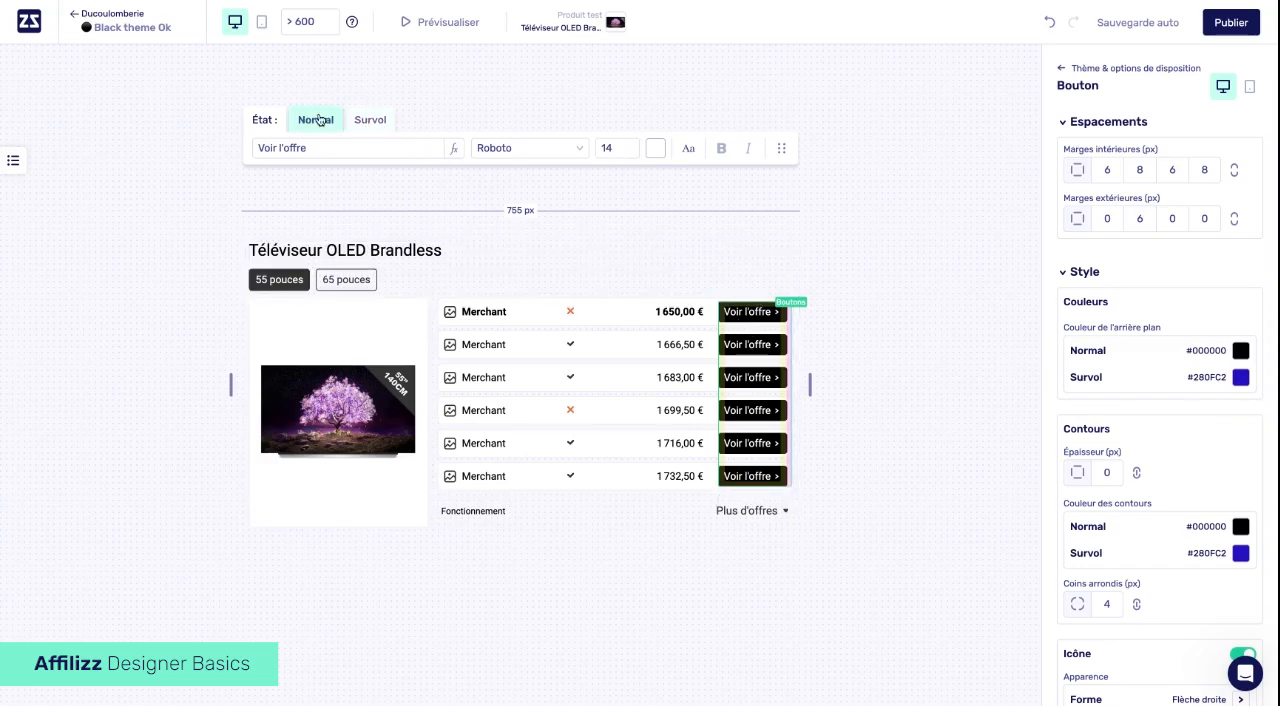
left_click(370, 121)
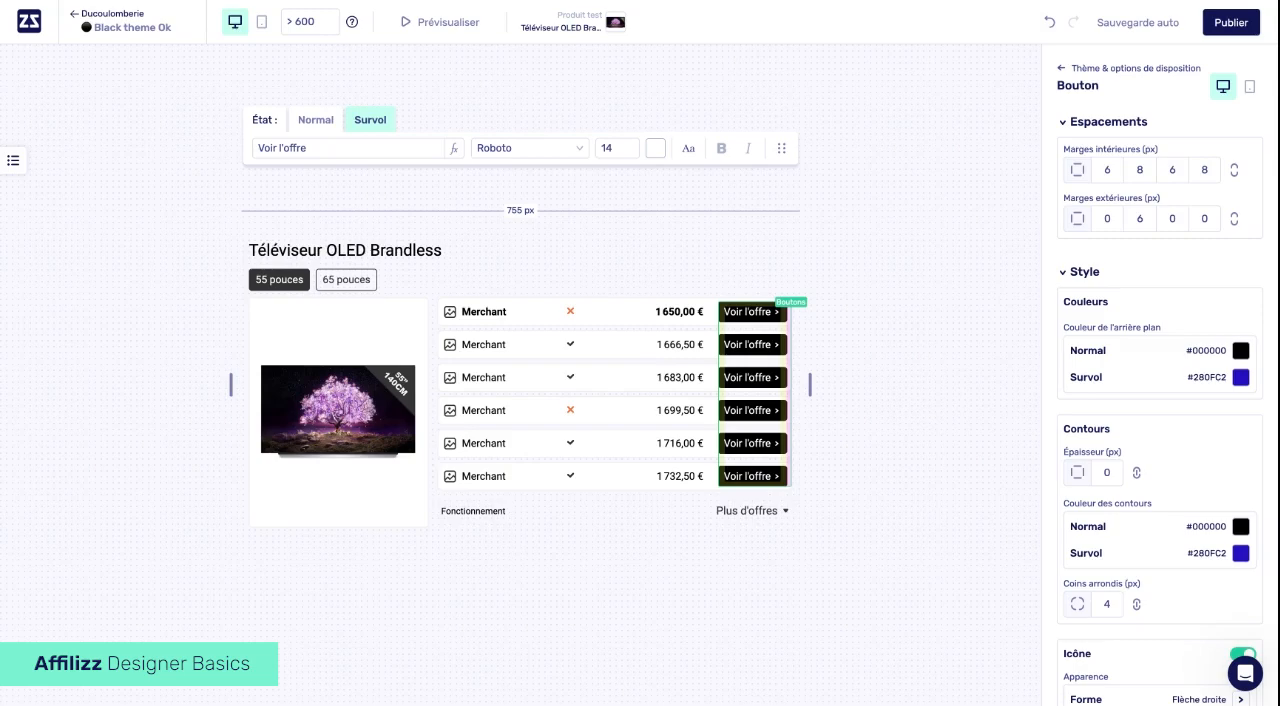
- Set the offer button's normal background colour to the red #EE1616
left_click(1240, 352)
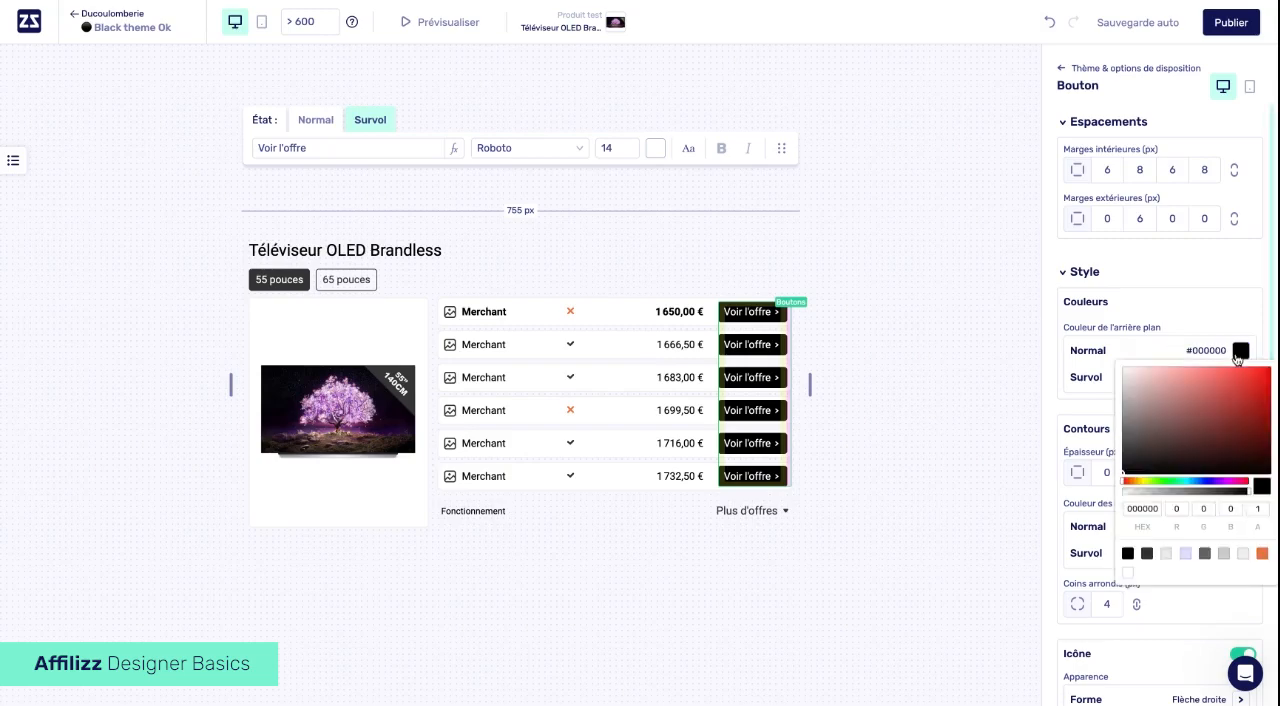
left_click(1206, 387)
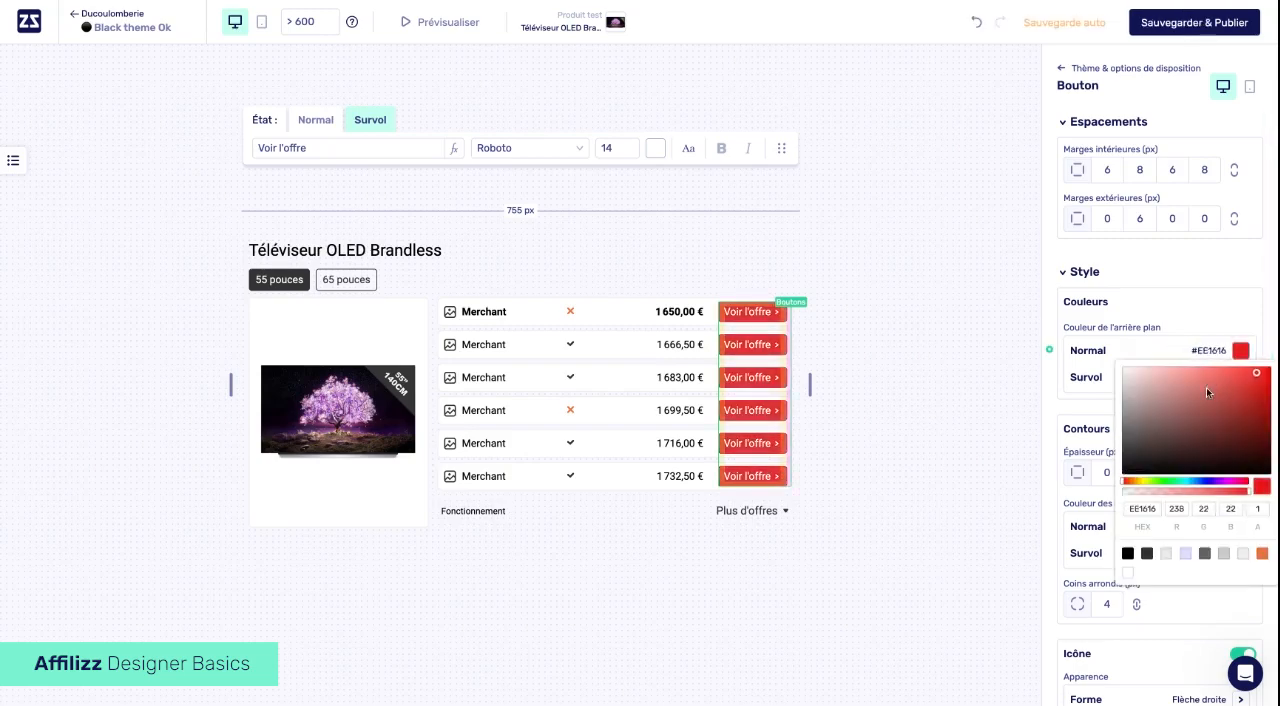
- Set the offer button's normal background colour to #FF0000, and cancel that override to restore the theme value
left_click_drag(1206, 387, 1270, 368)
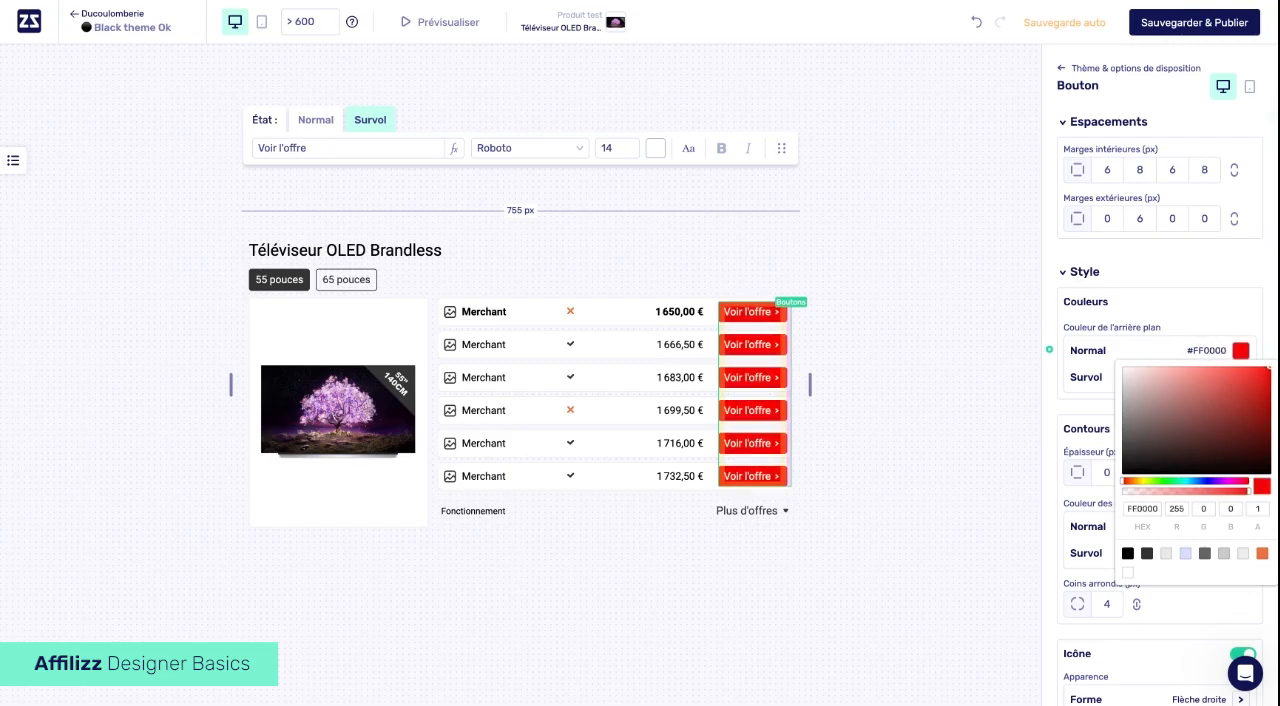
left_click(1054, 358)
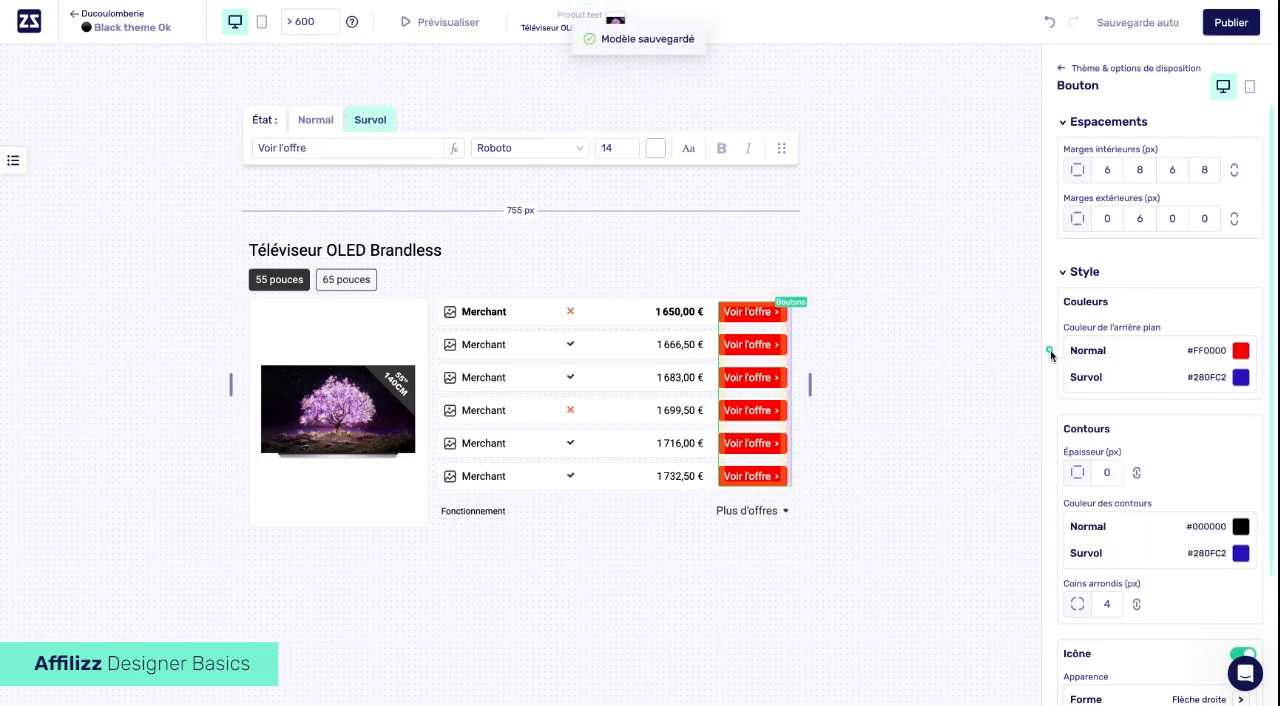
left_click(1050, 348)
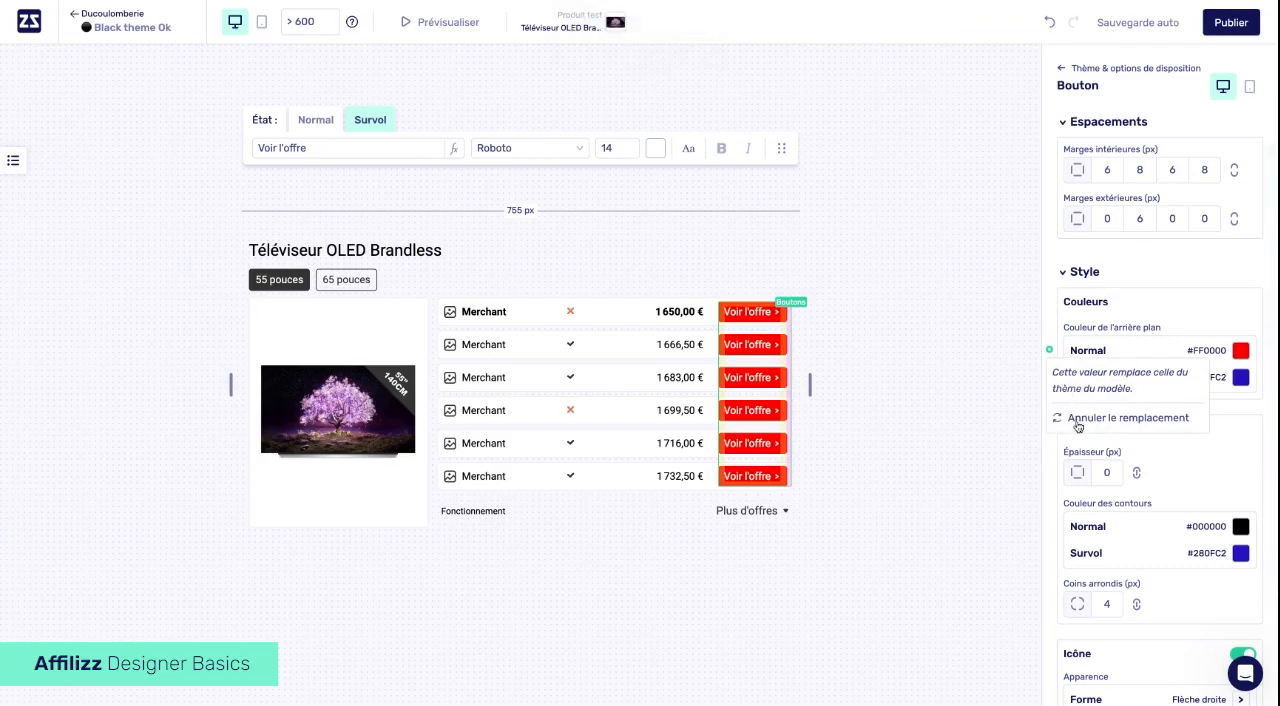
left_click(1078, 418)
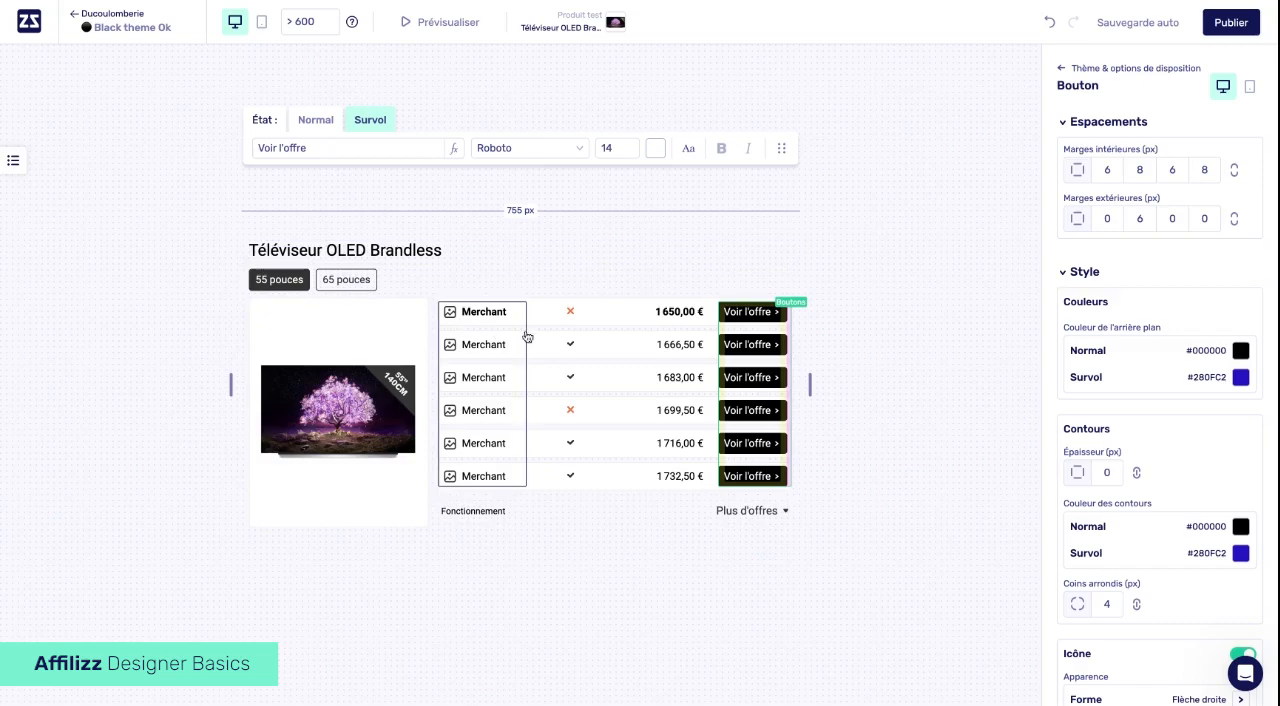
- Select the price list, stock, merchant, product image, table title and tab block one by one to examine their settings
left_click(551, 304)
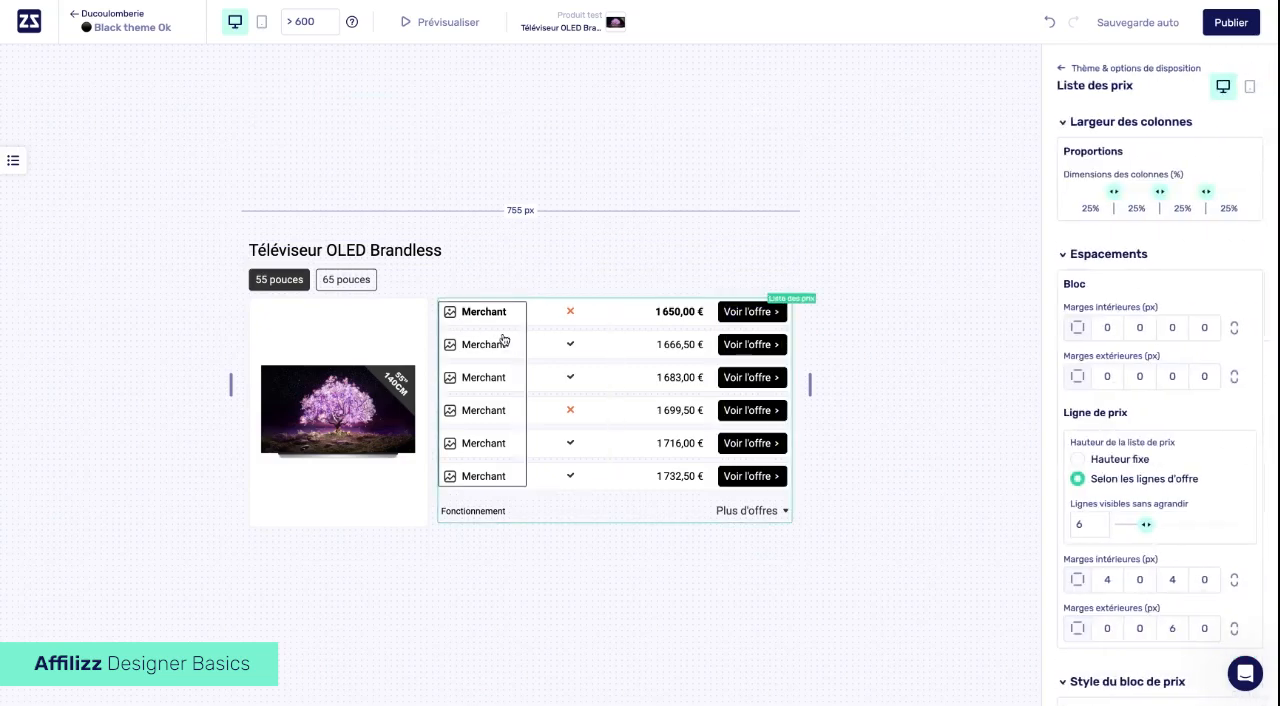
left_click(583, 347)
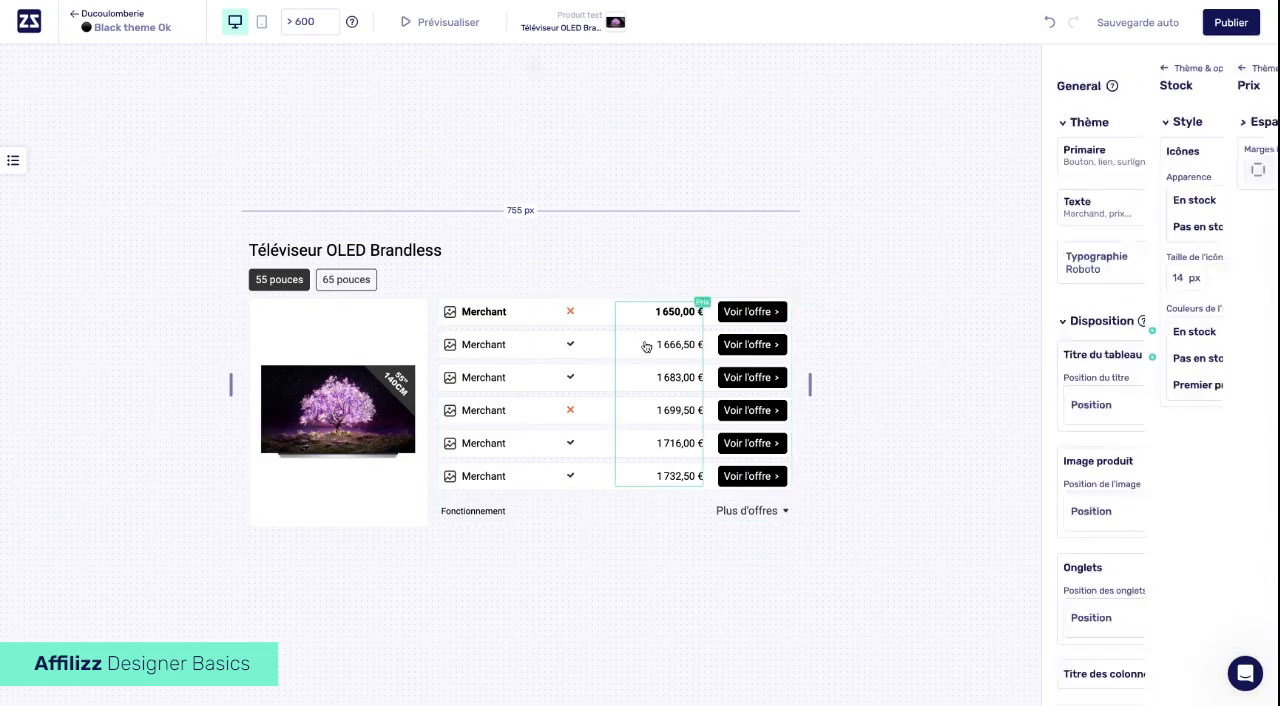
left_click(520, 345)
left_click(418, 332)
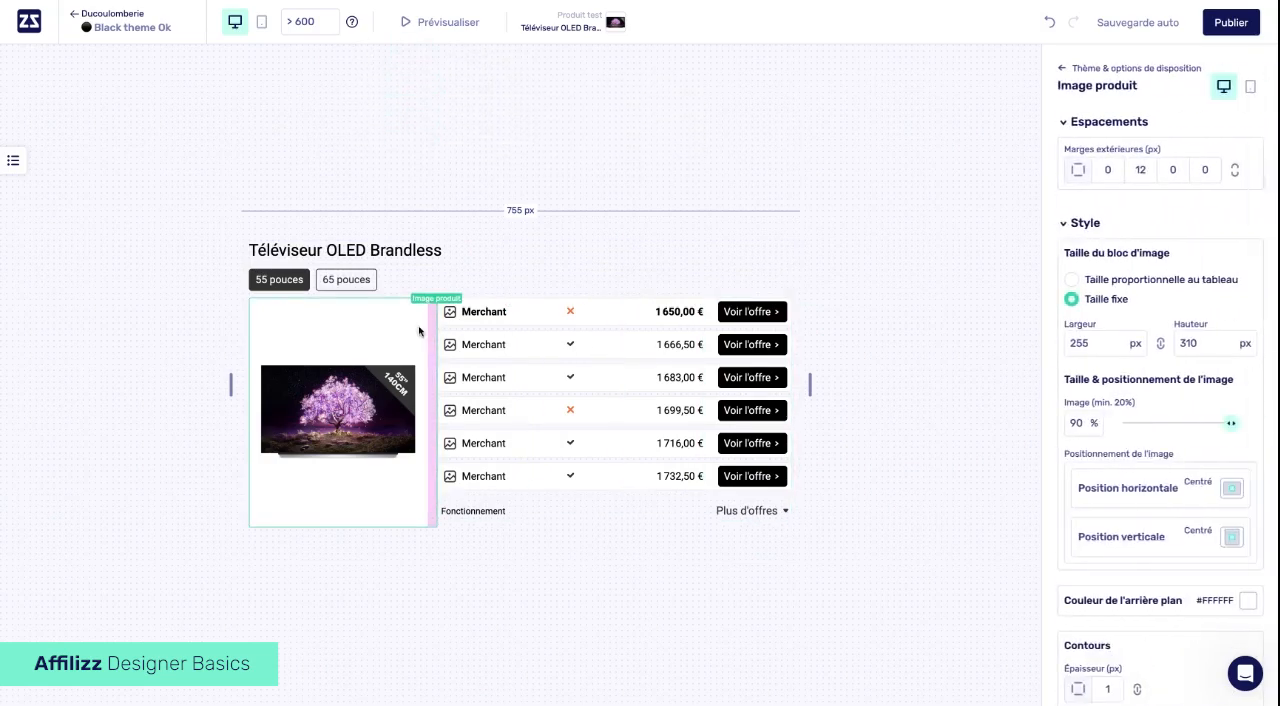
left_click(368, 262)
left_click(378, 258)
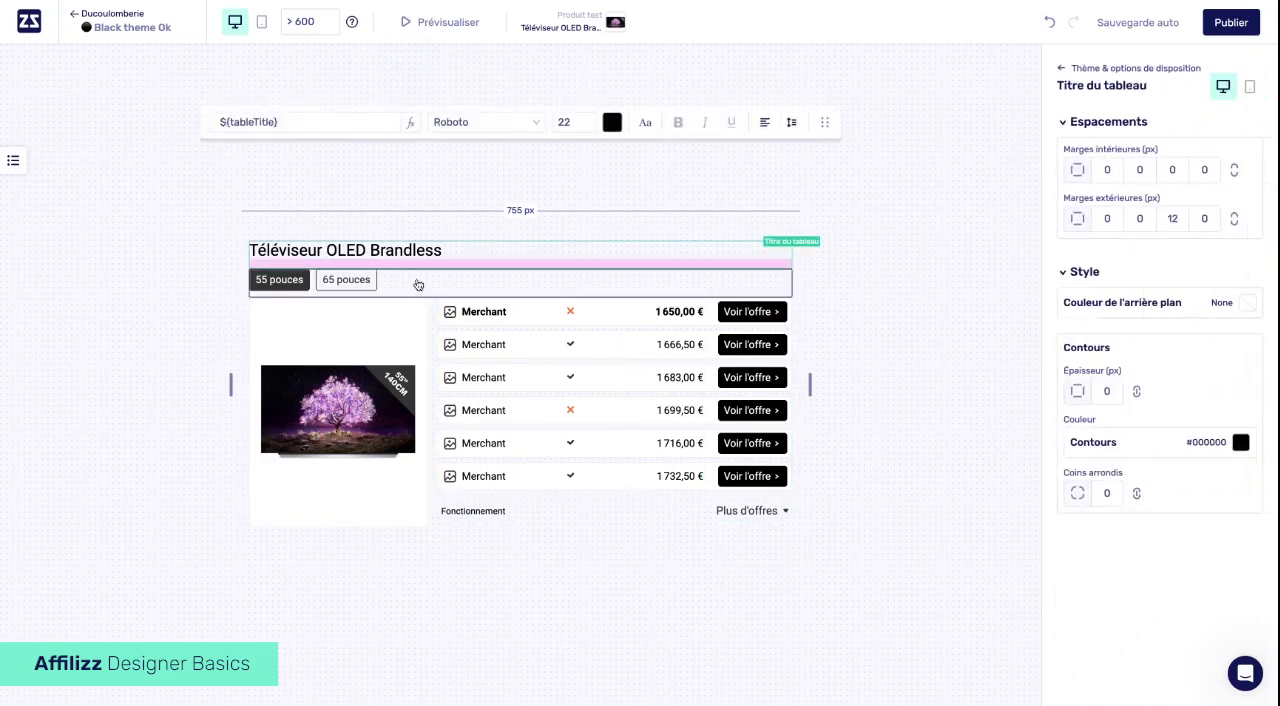
left_click(417, 286)
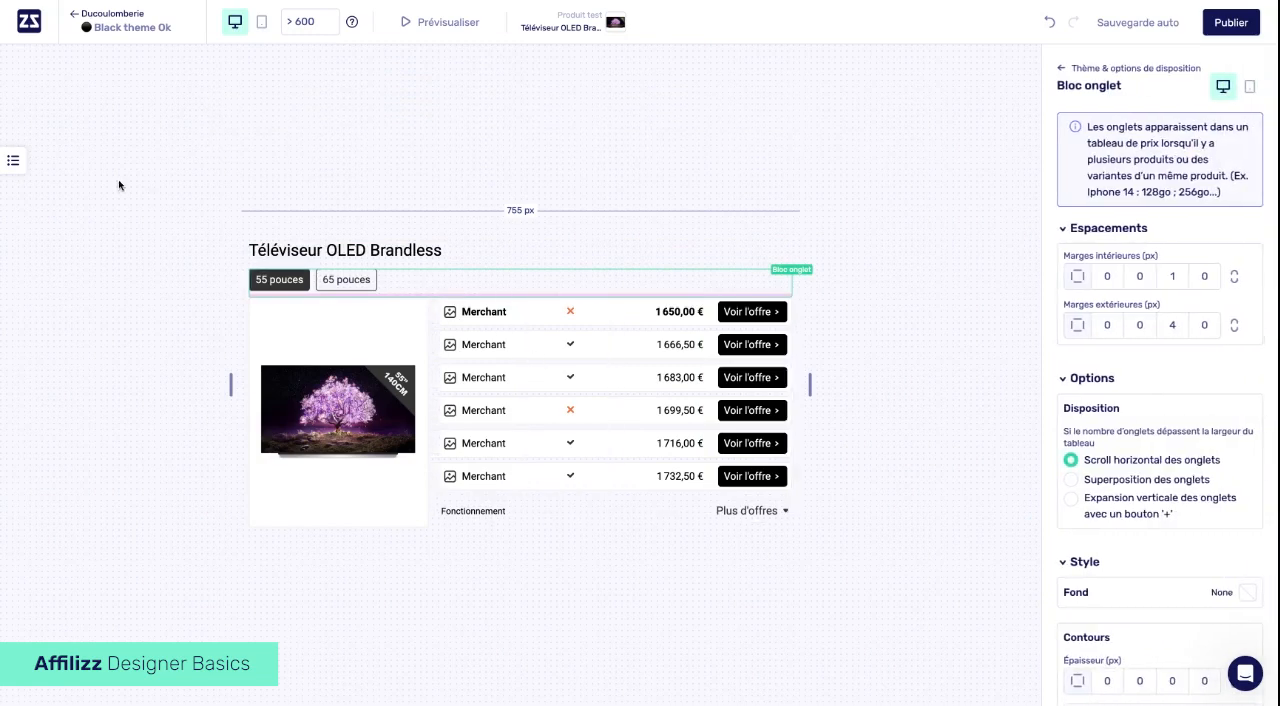
- Select Liste des prix from the list of elements, and return to the general settings to review the layout options
left_click(16, 163)
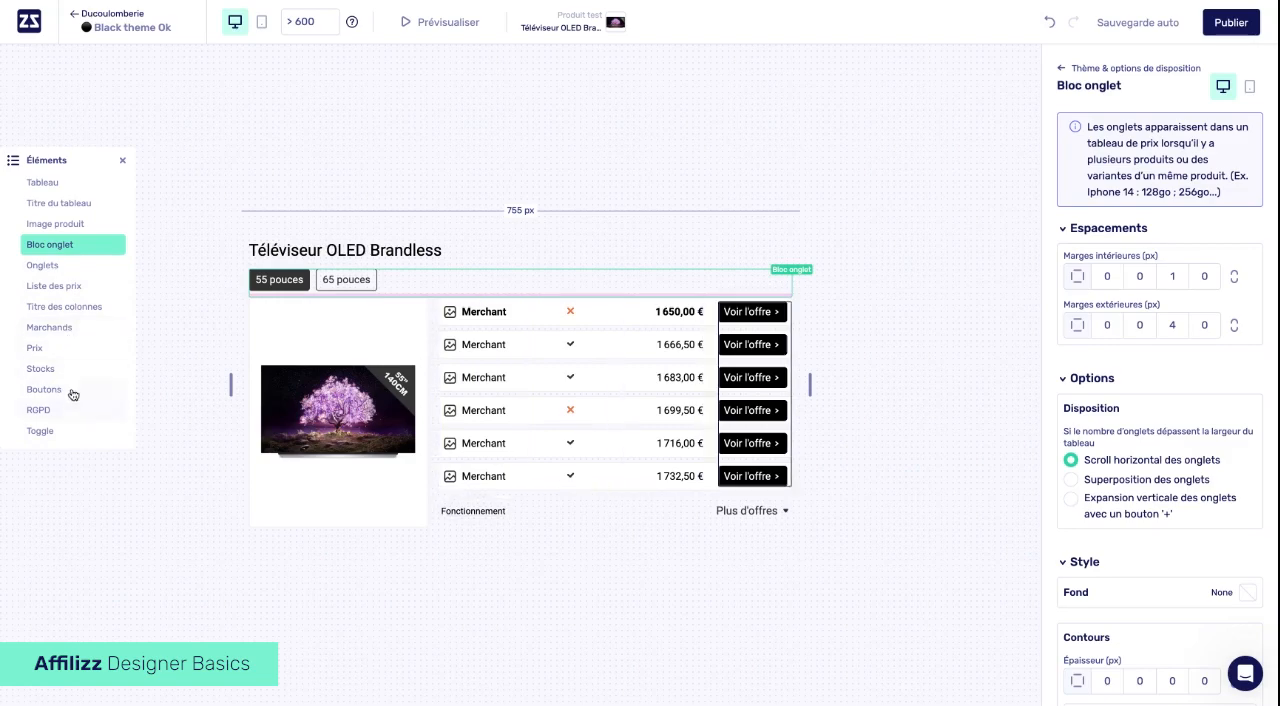
left_click(56, 286)
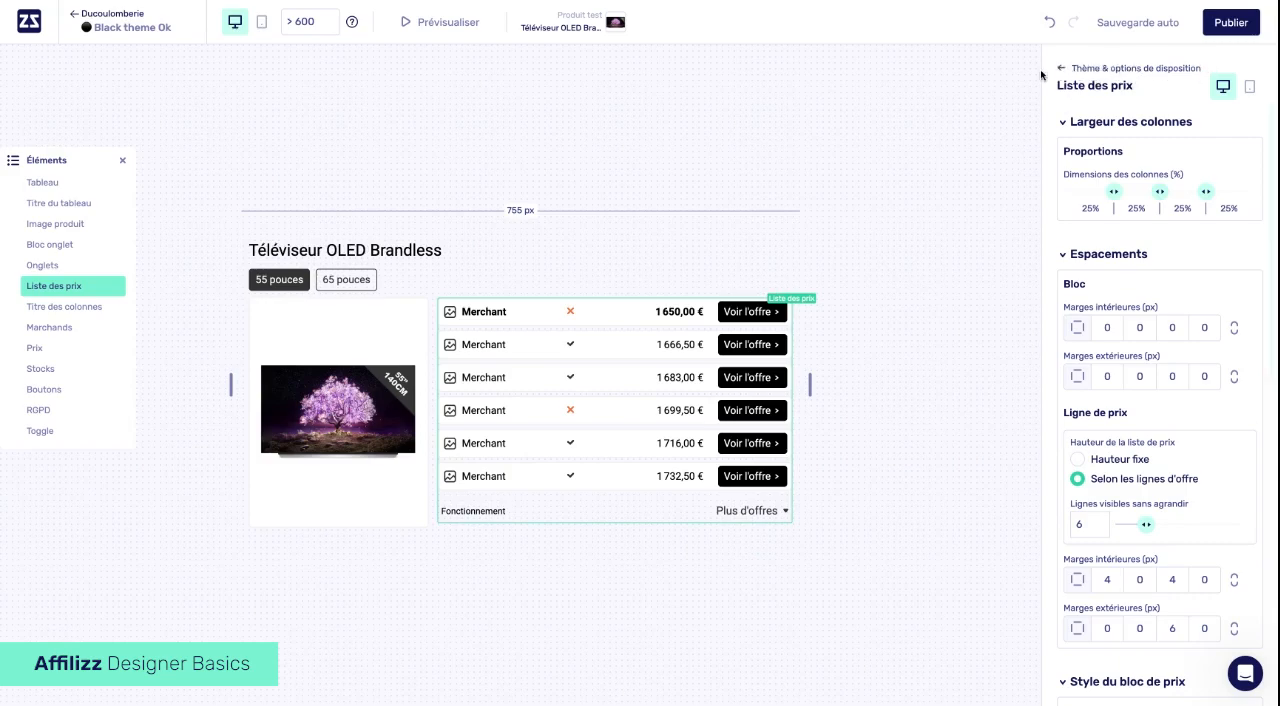
left_click(884, 121)
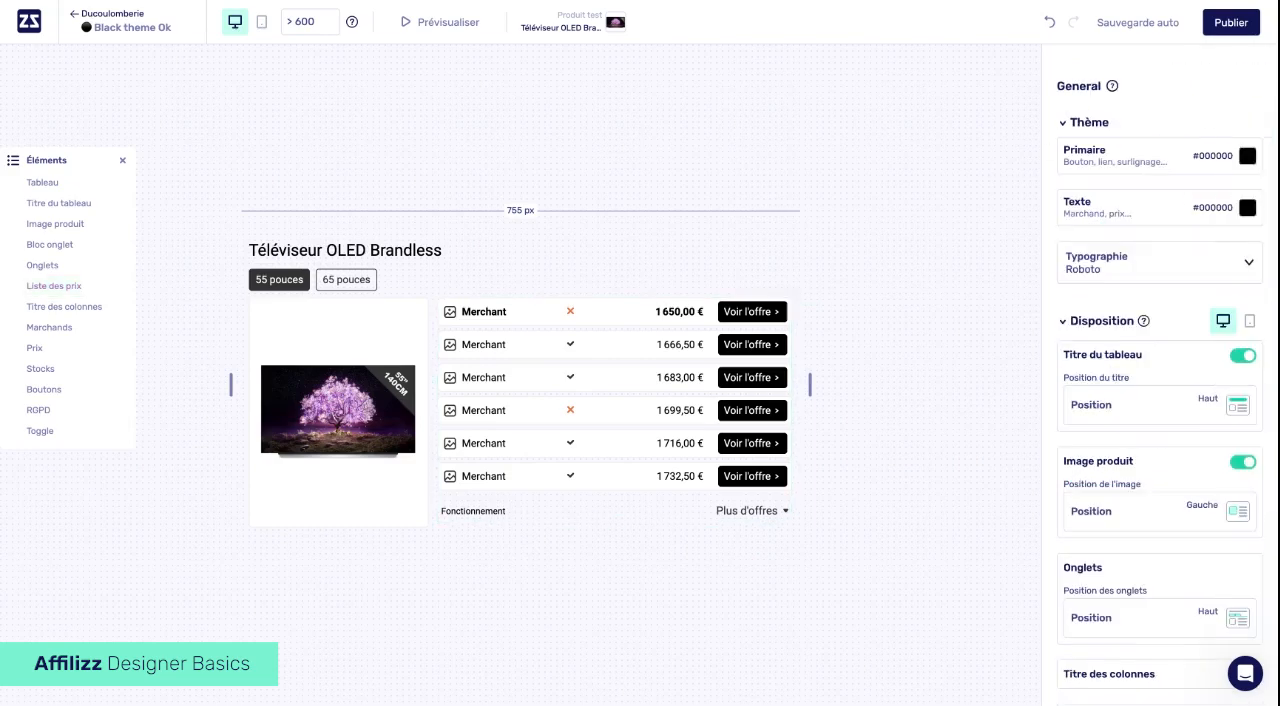
scroll(1097, 344, "down", 3)
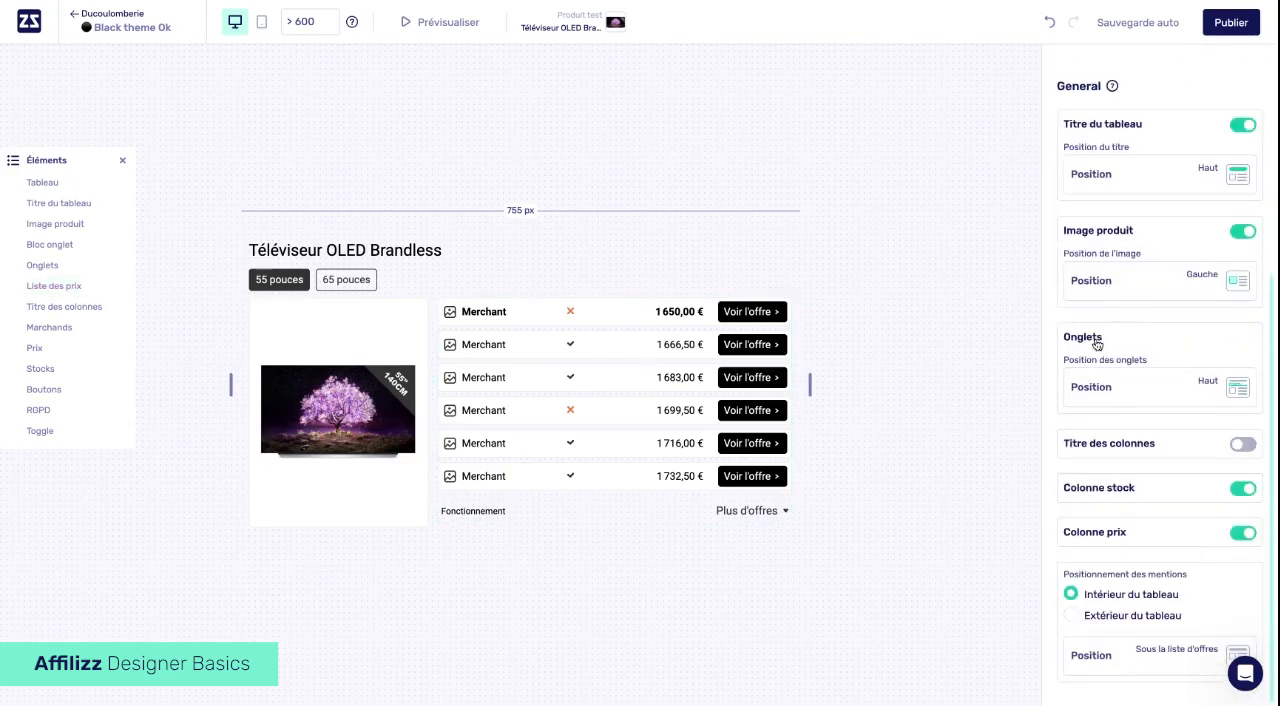
scroll(1097, 344, "up", 3)
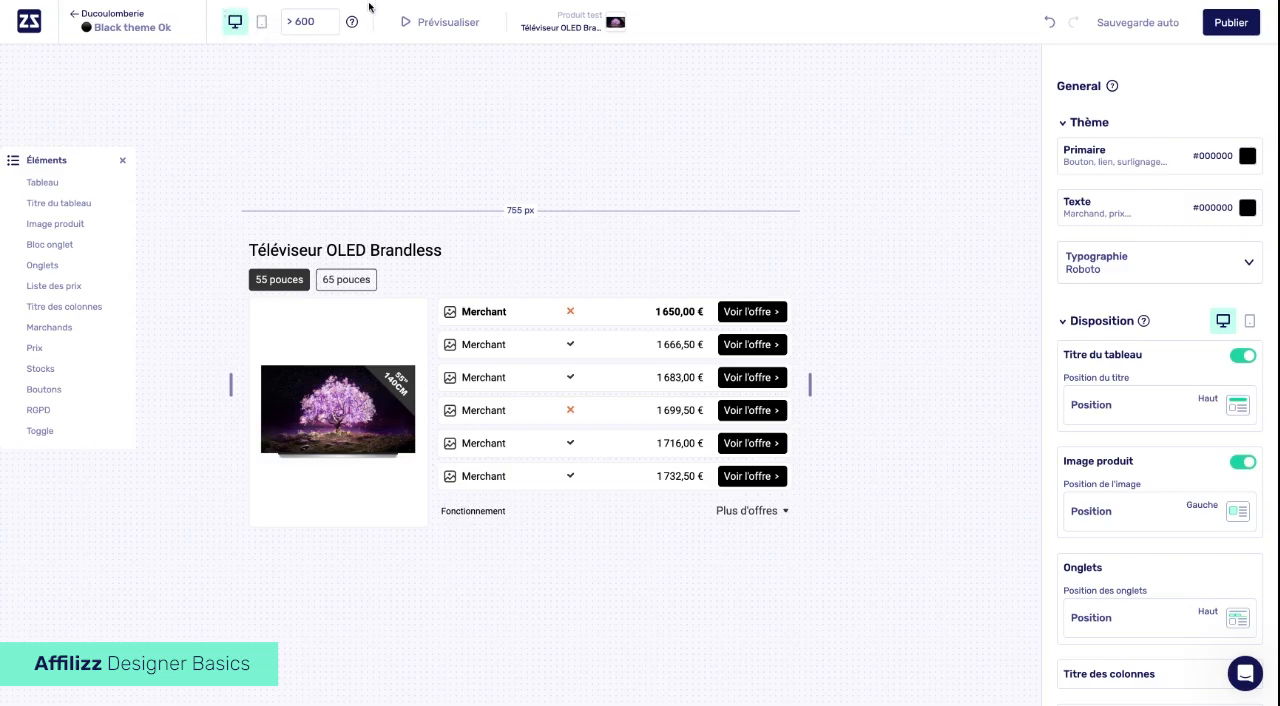
- Switch the table between mobile and desktop layouts, ending on desktop, and open the breakpoint value for editing
left_click(262, 26)
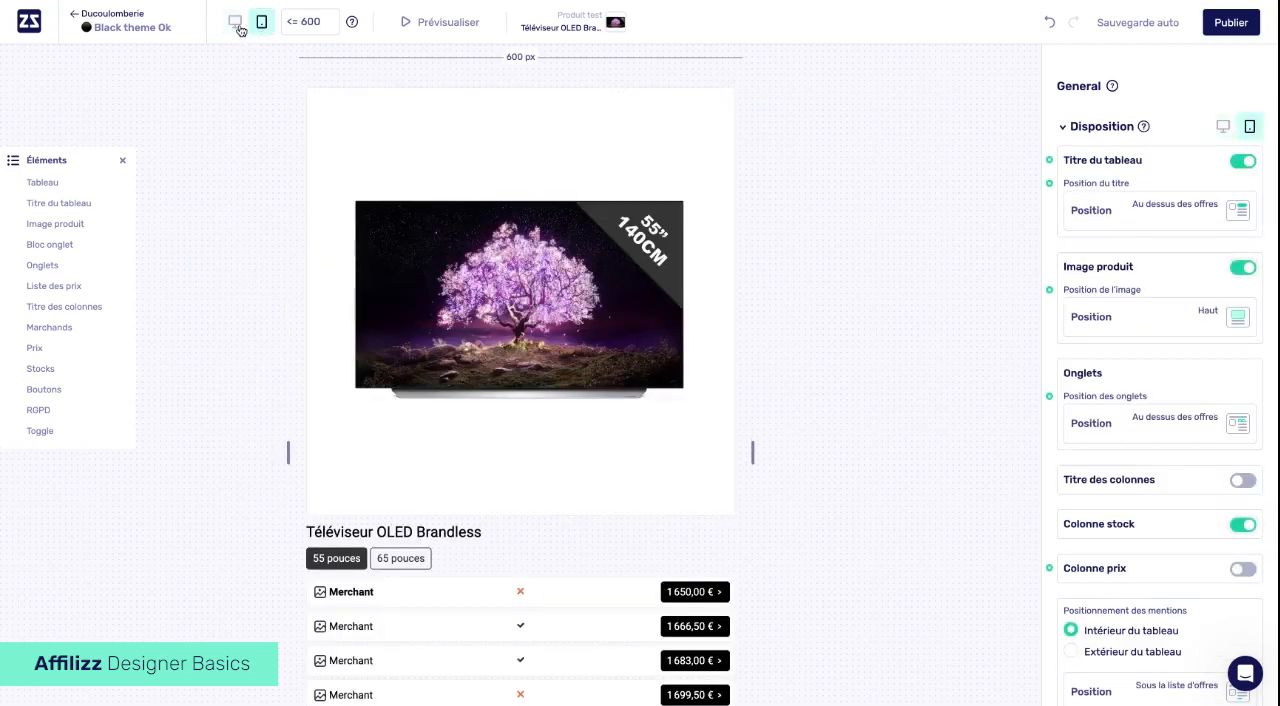
left_click(237, 24)
left_click(259, 24)
left_click(240, 25)
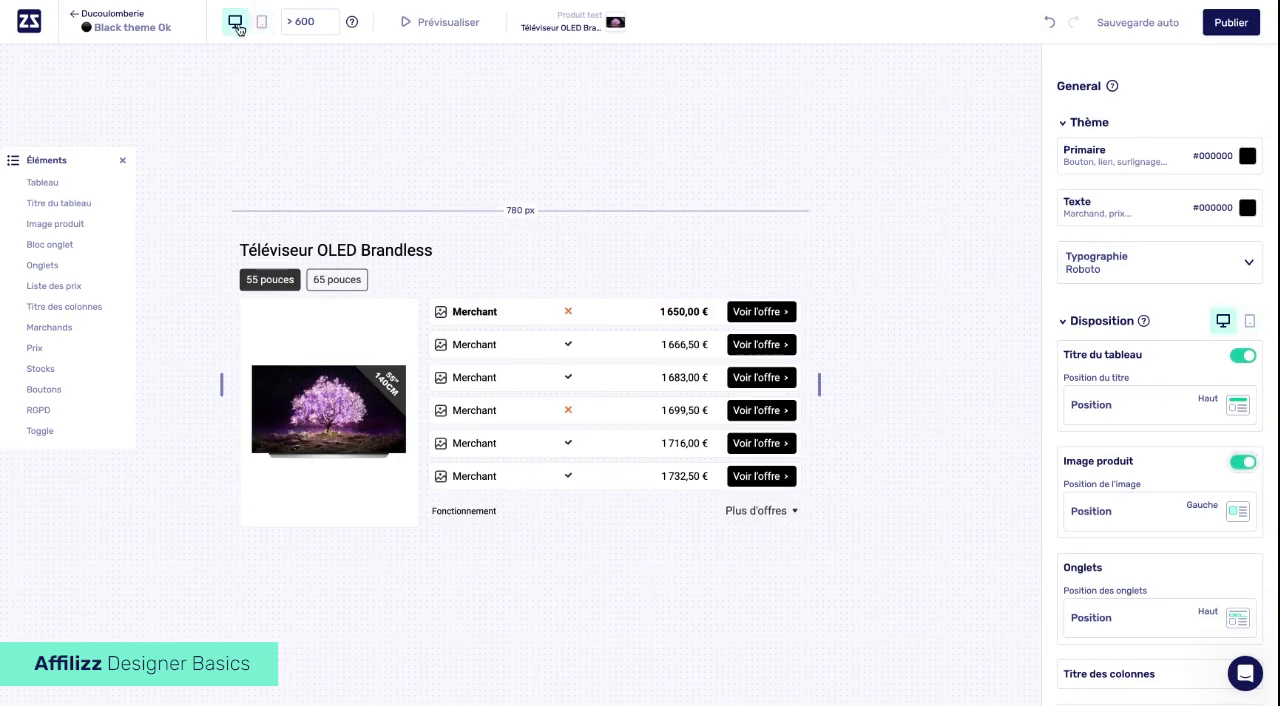
left_click(296, 21)
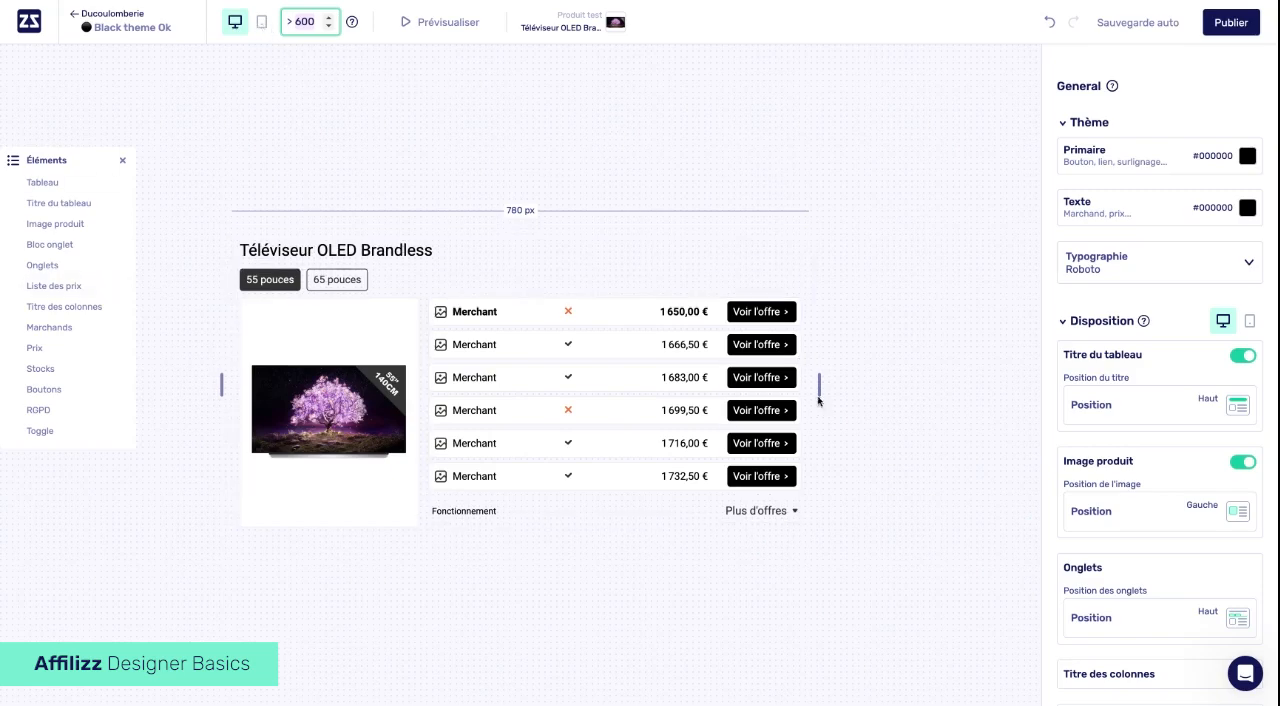
- Resize the table preview to about 709 px wide, and narrow it to about 359 px to check the responsive layout
mouse_move(820, 388)
left_mouse_down()
mouse_move(916, 384)
mouse_move(840, 384)
left_mouse_up()
mouse_move(813, 384)
left_mouse_down()
mouse_move(797, 384)
mouse_move(907, 384)
mouse_move(792, 384)
left_mouse_up()
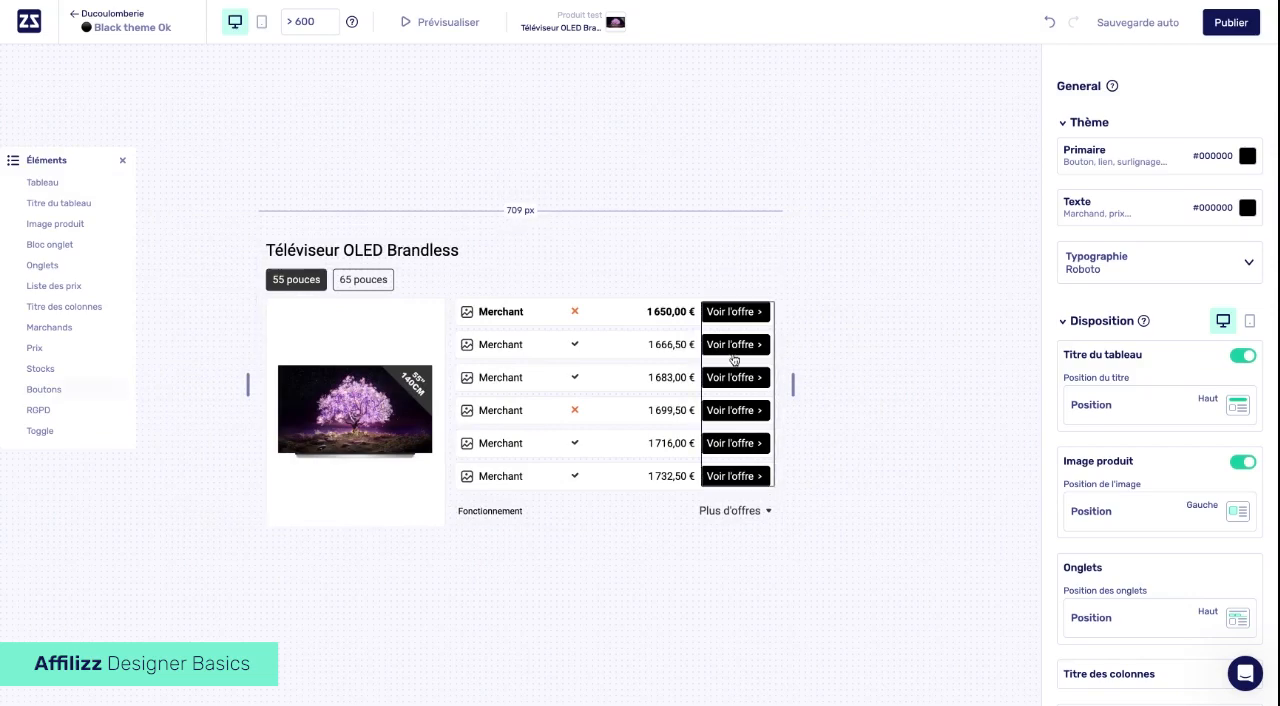
left_click_drag(794, 383, 664, 384)
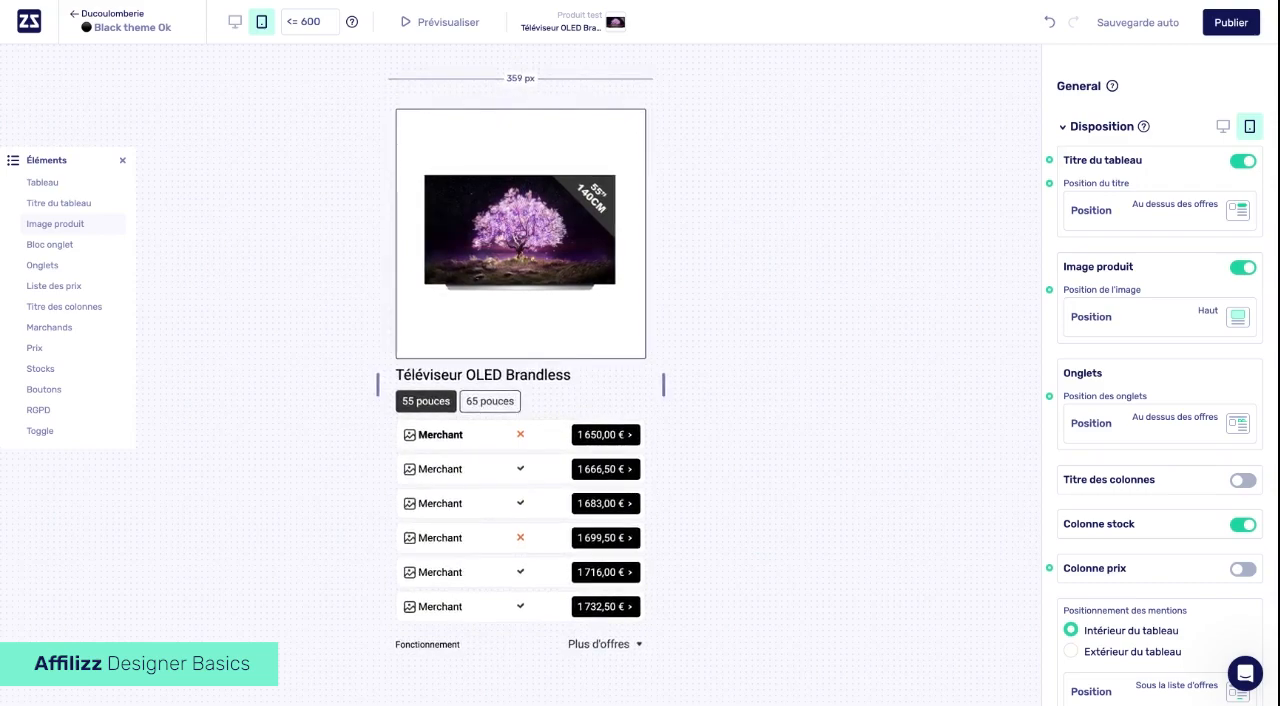
- Examine the table title's override marker in the mobile layout, and widen the table preview to about 802 px
left_click(1050, 161)
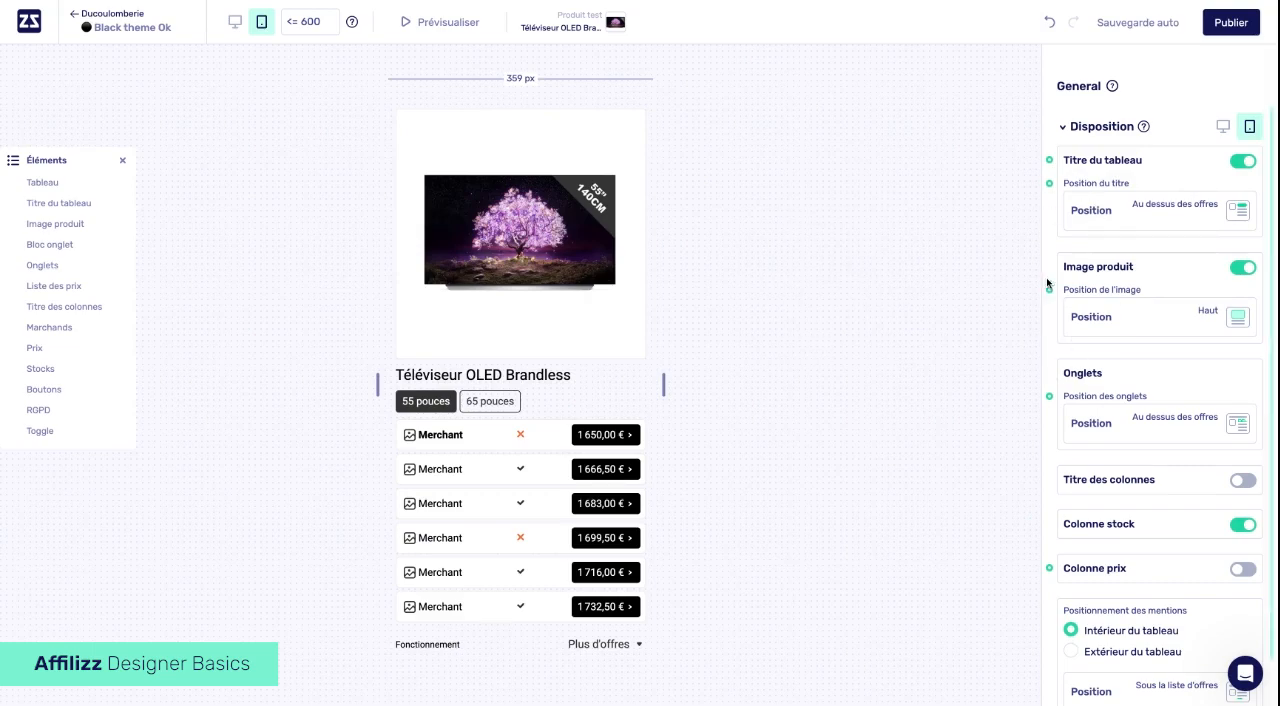
mouse_move(1050, 161)
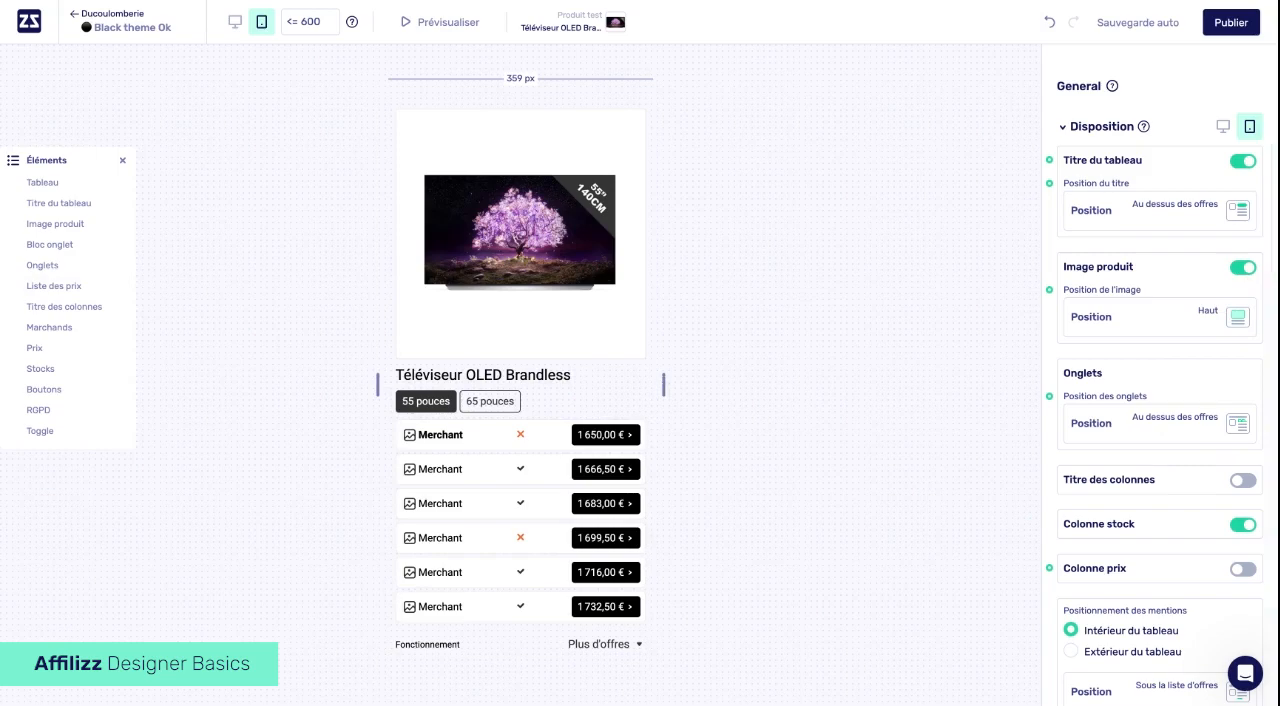
left_click_drag(663, 384, 721, 420)
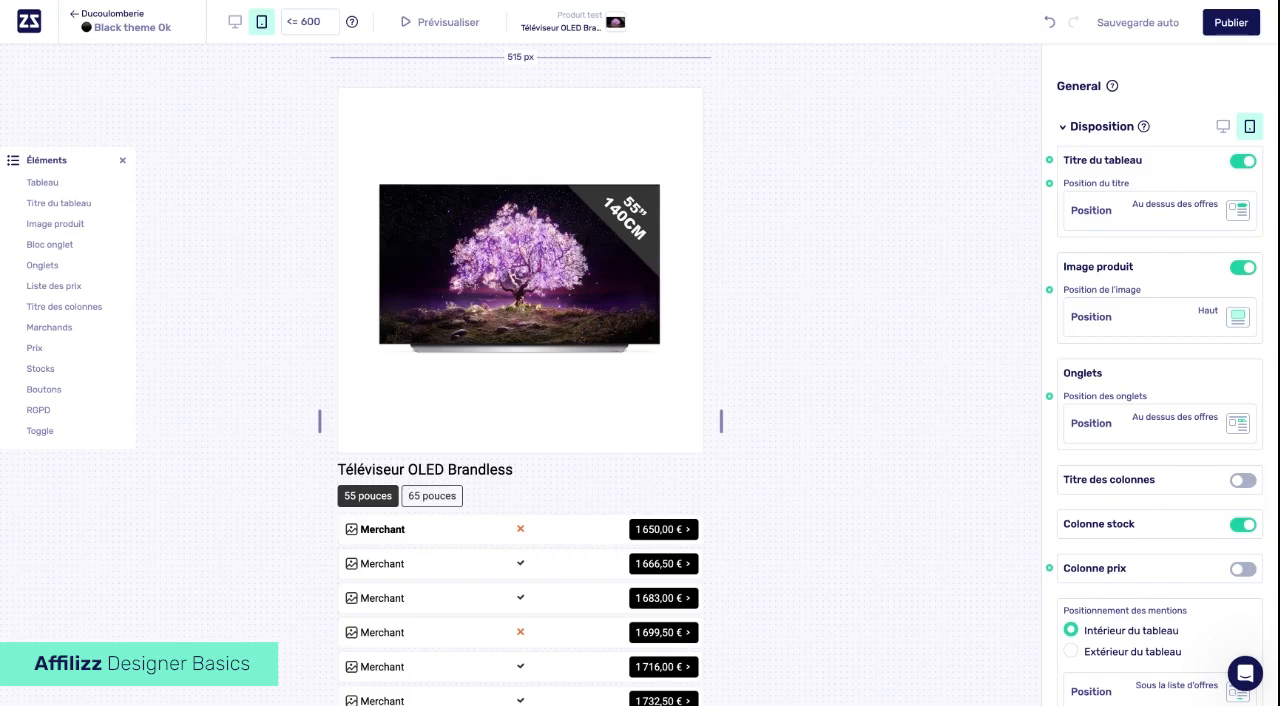
left_click_drag(721, 420, 827, 384)
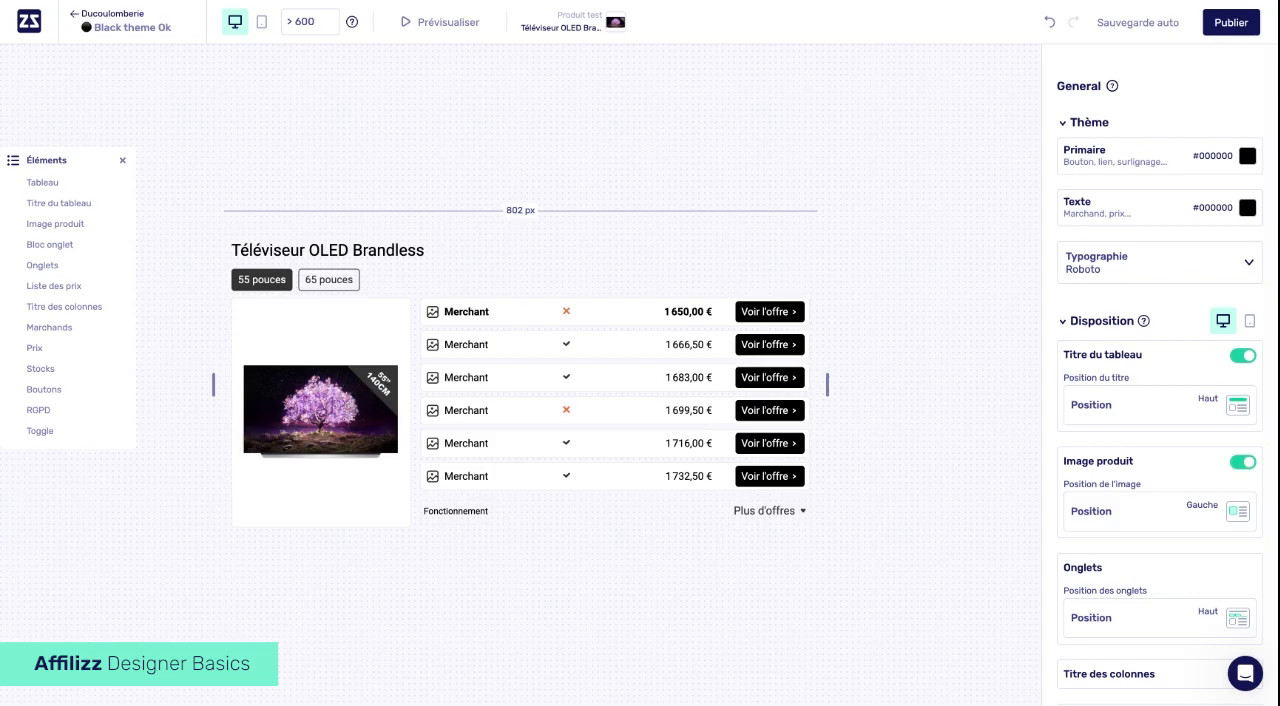
- Preview the finished table, and expand and collapse its additional offers
left_click(450, 24)
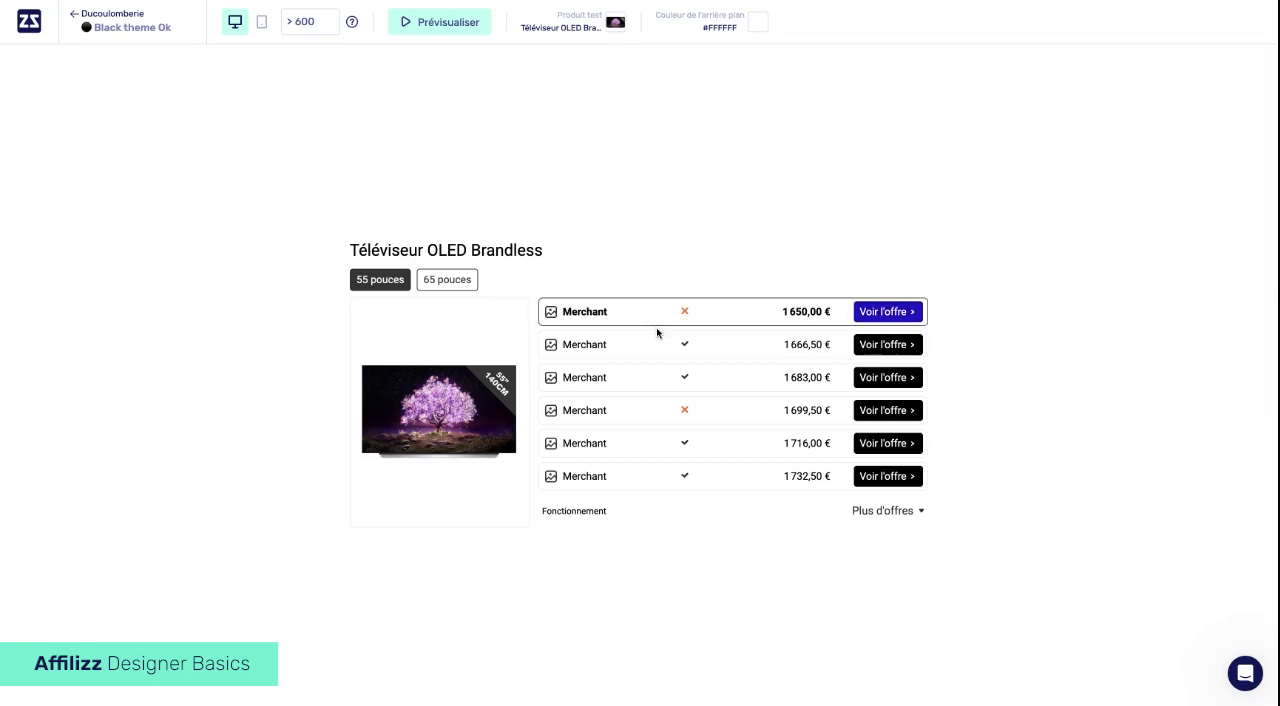
left_click(881, 515)
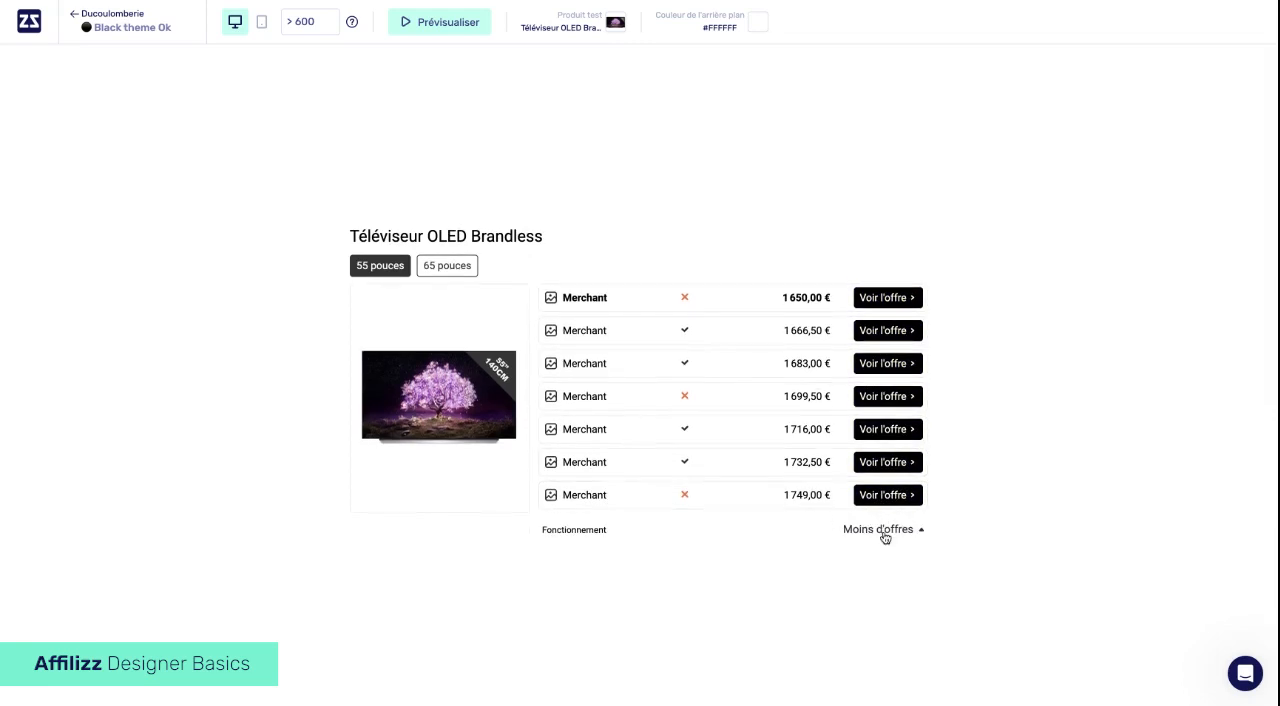
left_click(882, 531)
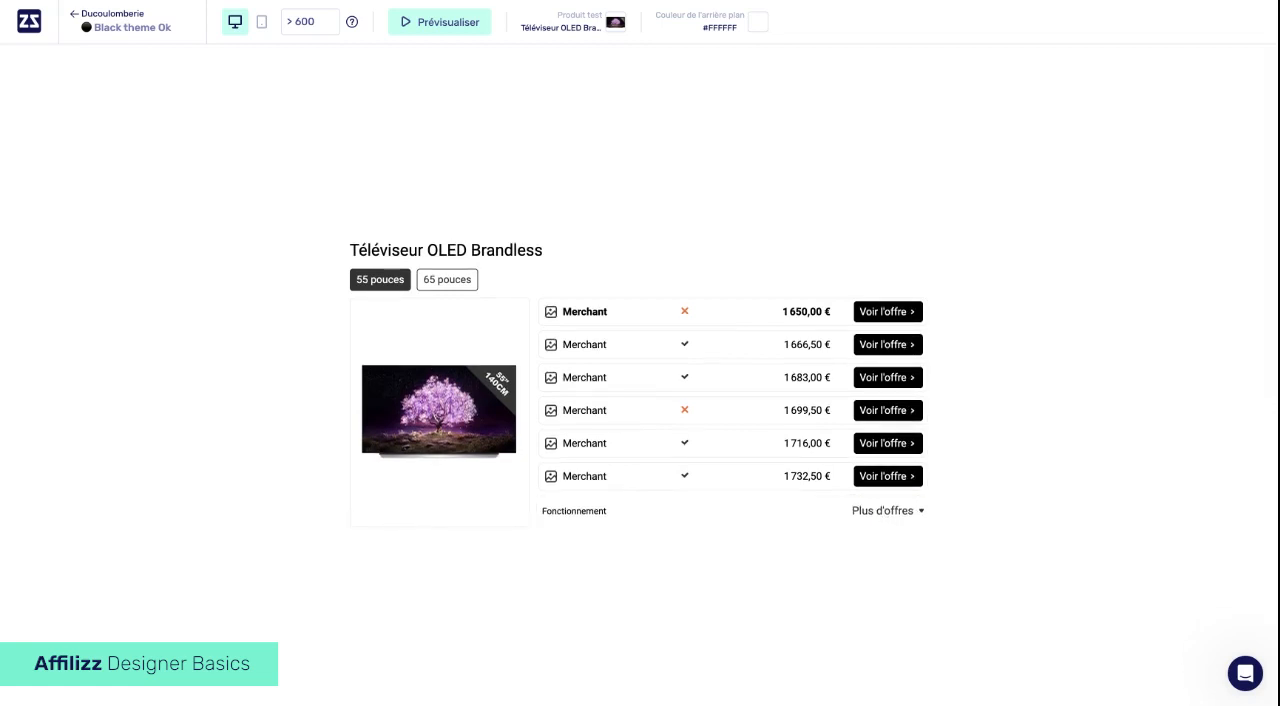
- Alternate between the 55 pouces and 65 pouces variants, ending on 65 pouces, and compare the mobile and desktop previews
left_click(452, 287)
left_click(389, 287)
left_click(447, 287)
left_click(383, 288)
left_click(443, 285)
left_click(262, 23)
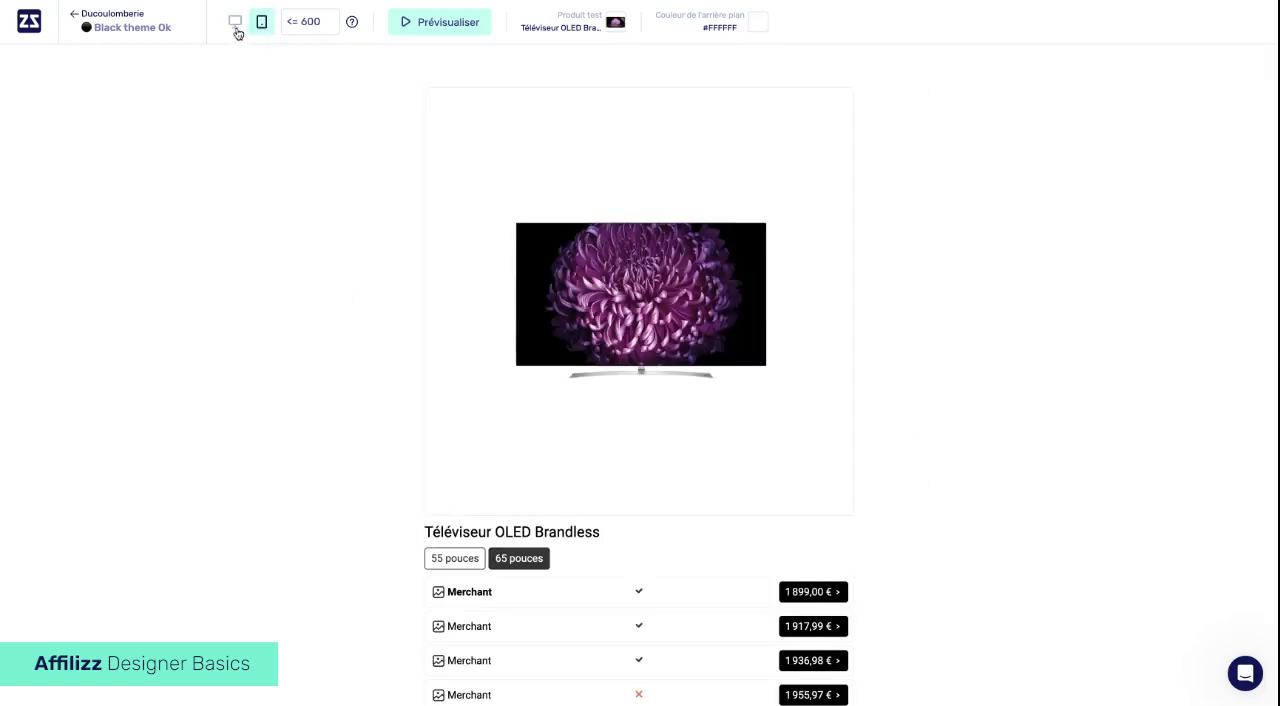
left_click(236, 30)
- Preview the table with Smartphone haut de gamme, checking its 128 Go and 256 Go variants and the expanded 128 Go offers
left_click(616, 25)
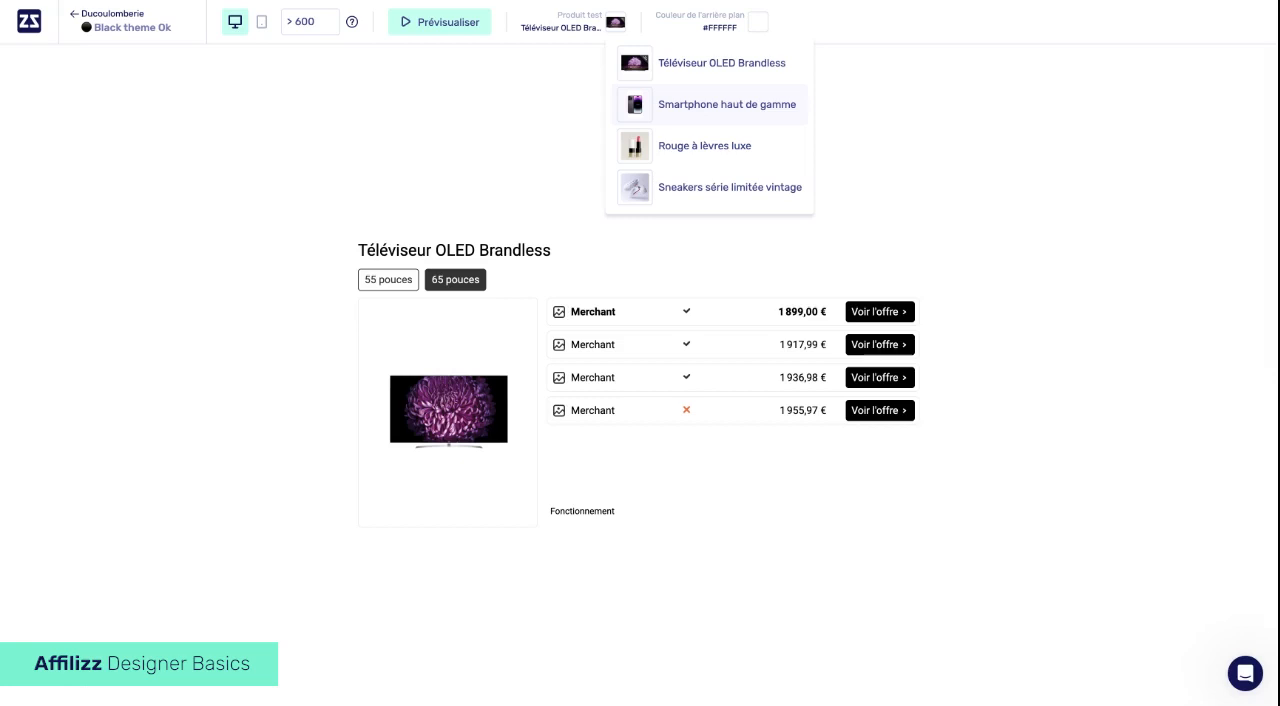
left_click(727, 104)
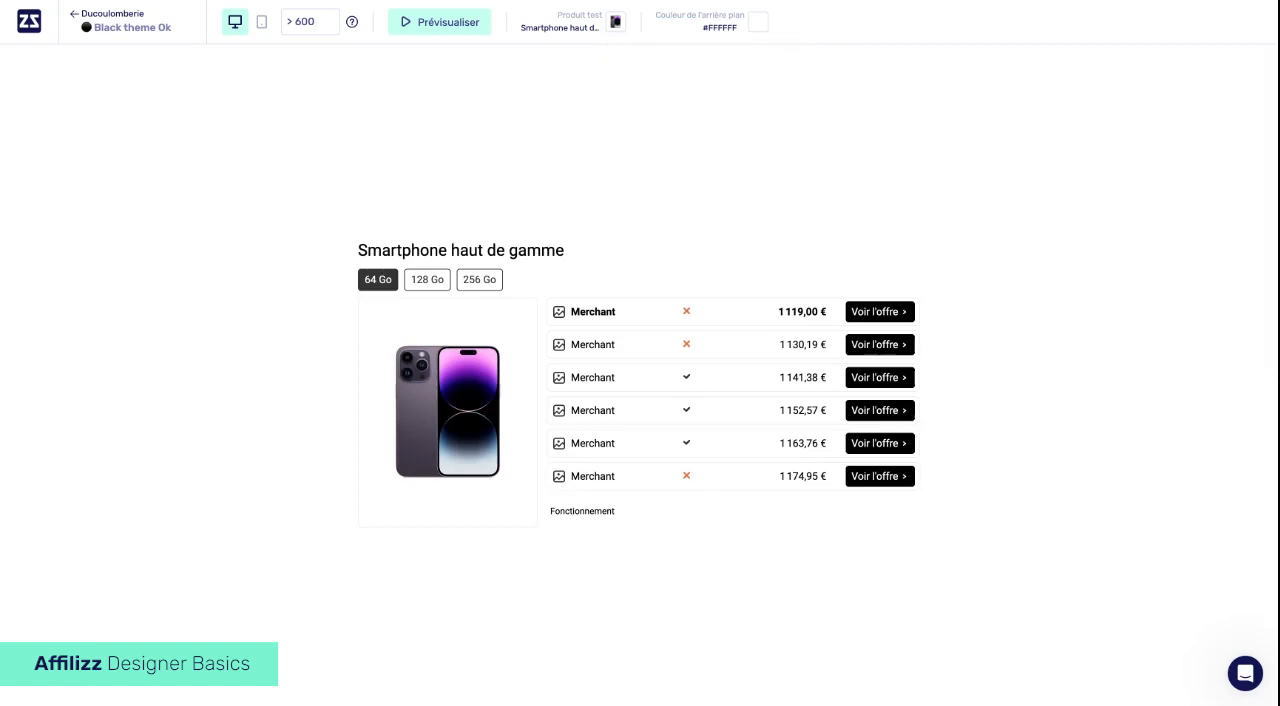
left_click(434, 281)
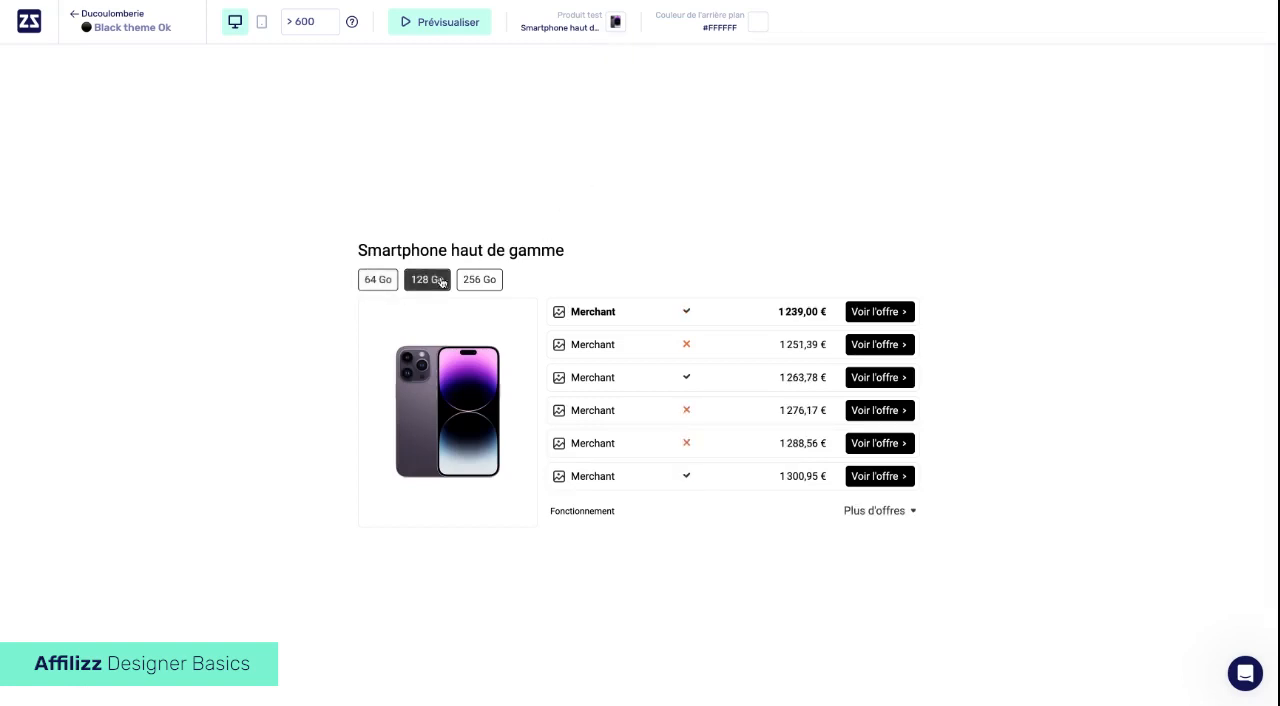
left_click(478, 282)
left_click(434, 284)
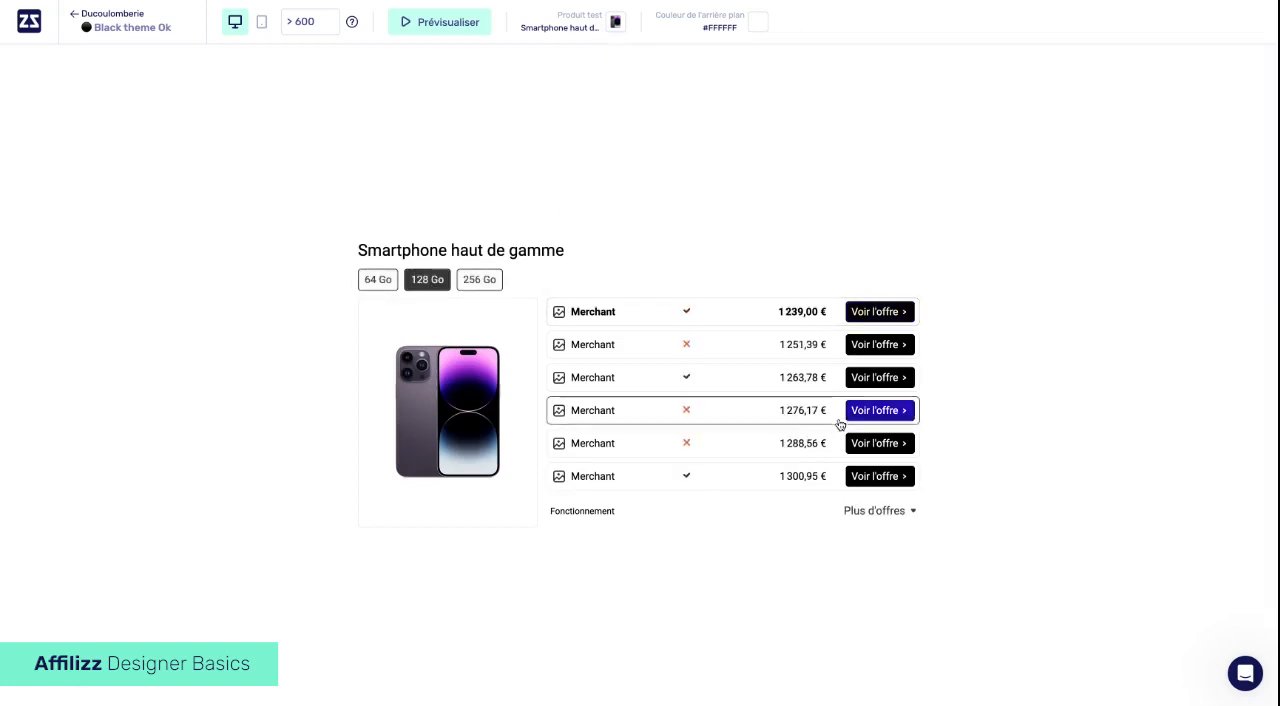
left_click(872, 510)
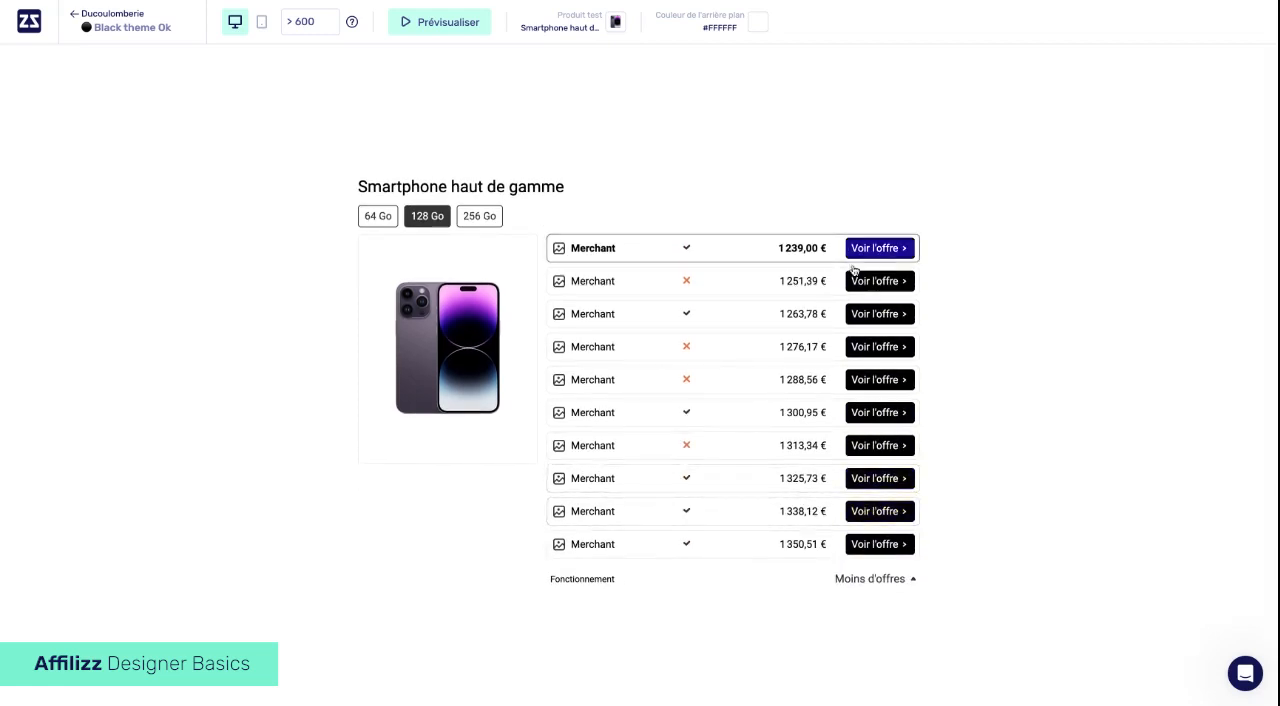
left_click(861, 582)
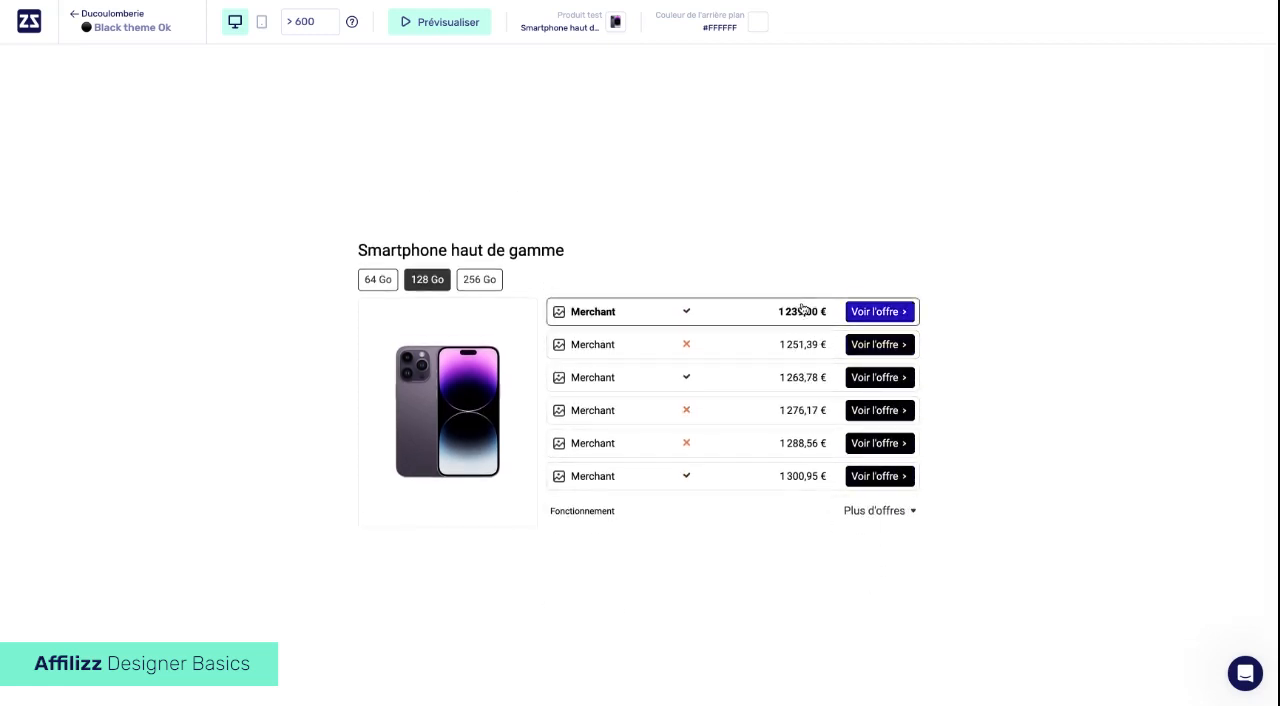
- Preview the table with Rouge à lèvres luxe as the test product
left_click(612, 25)
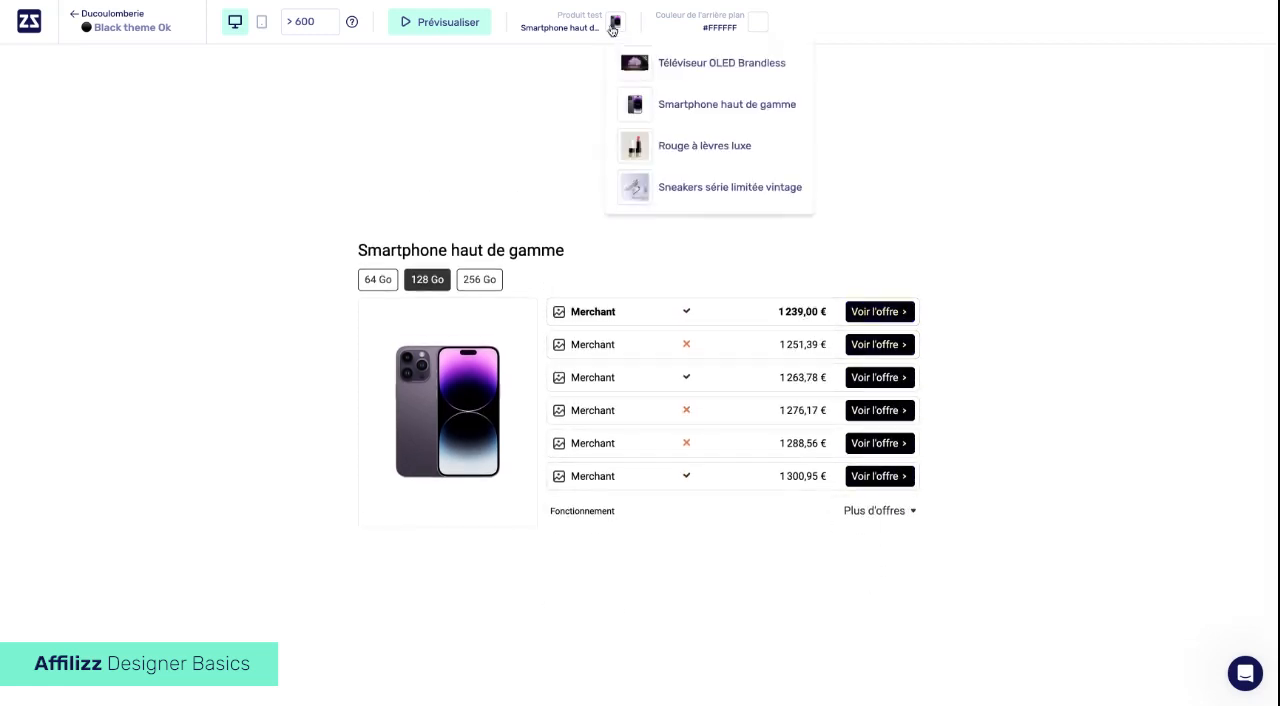
left_click(664, 150)
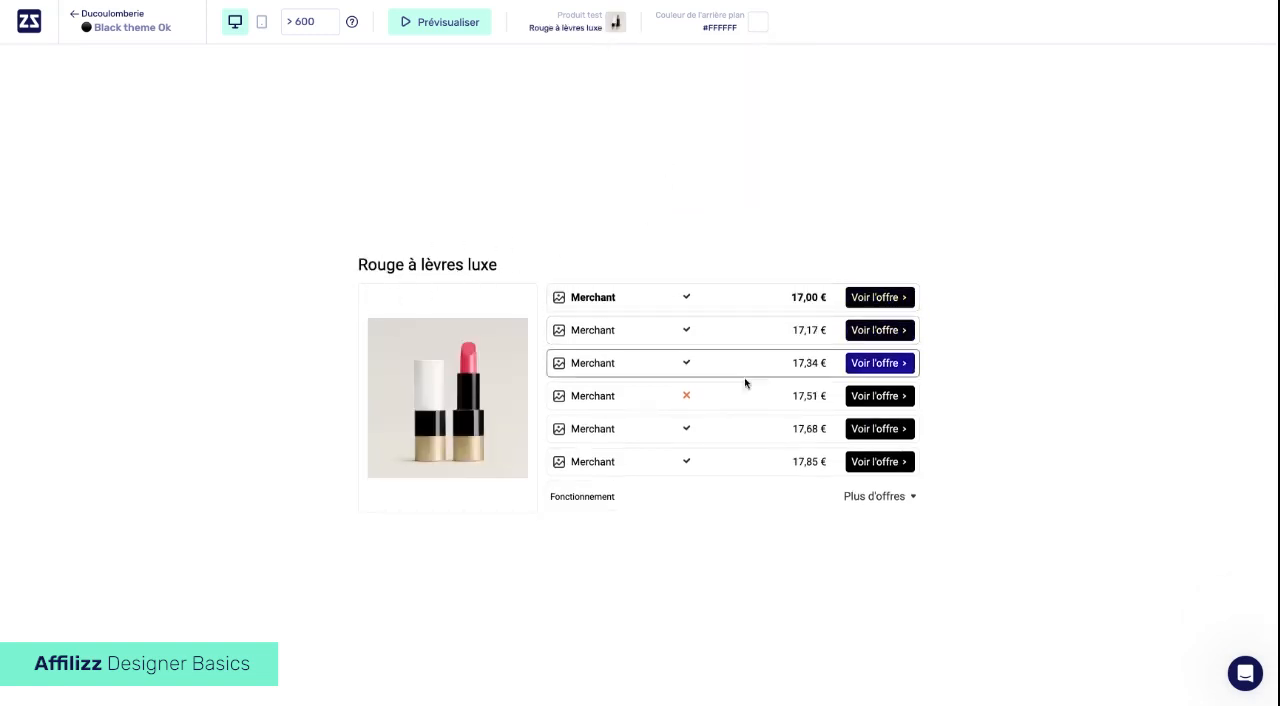
- Expand and collapse the additional merchant offers in the Rouge à lèvres luxe preview
left_click(884, 496)
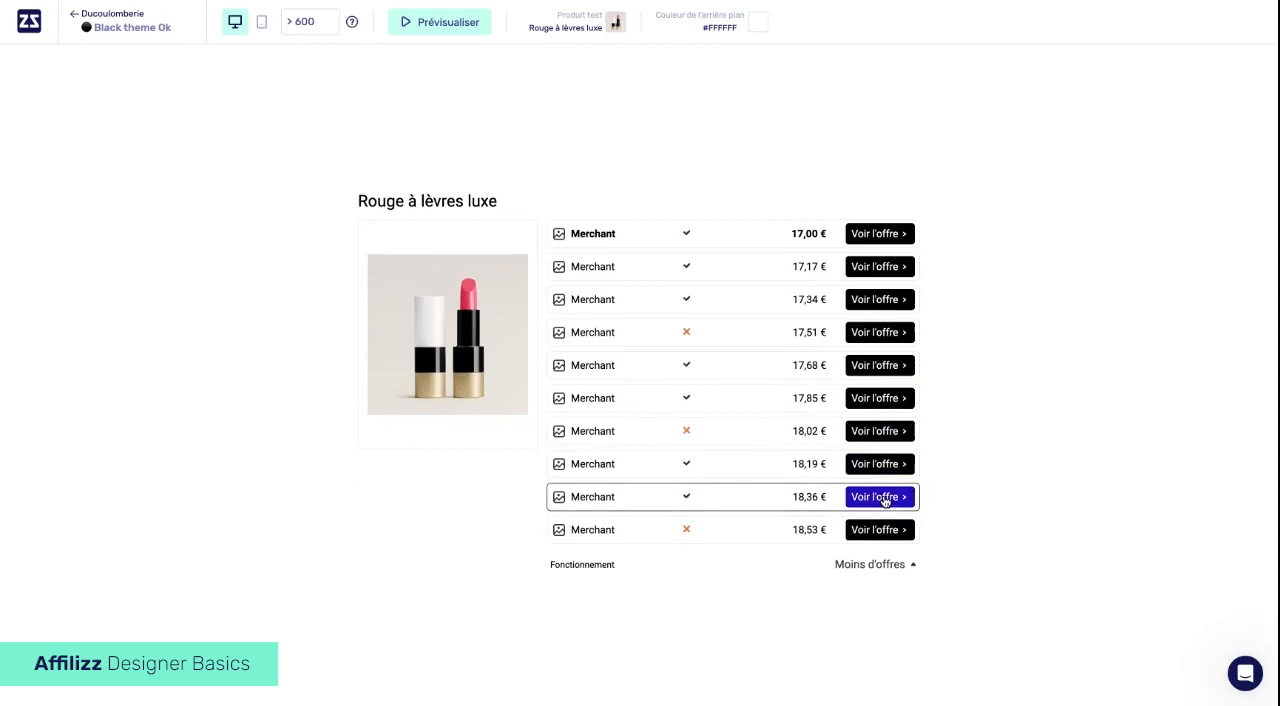
left_click(893, 568)
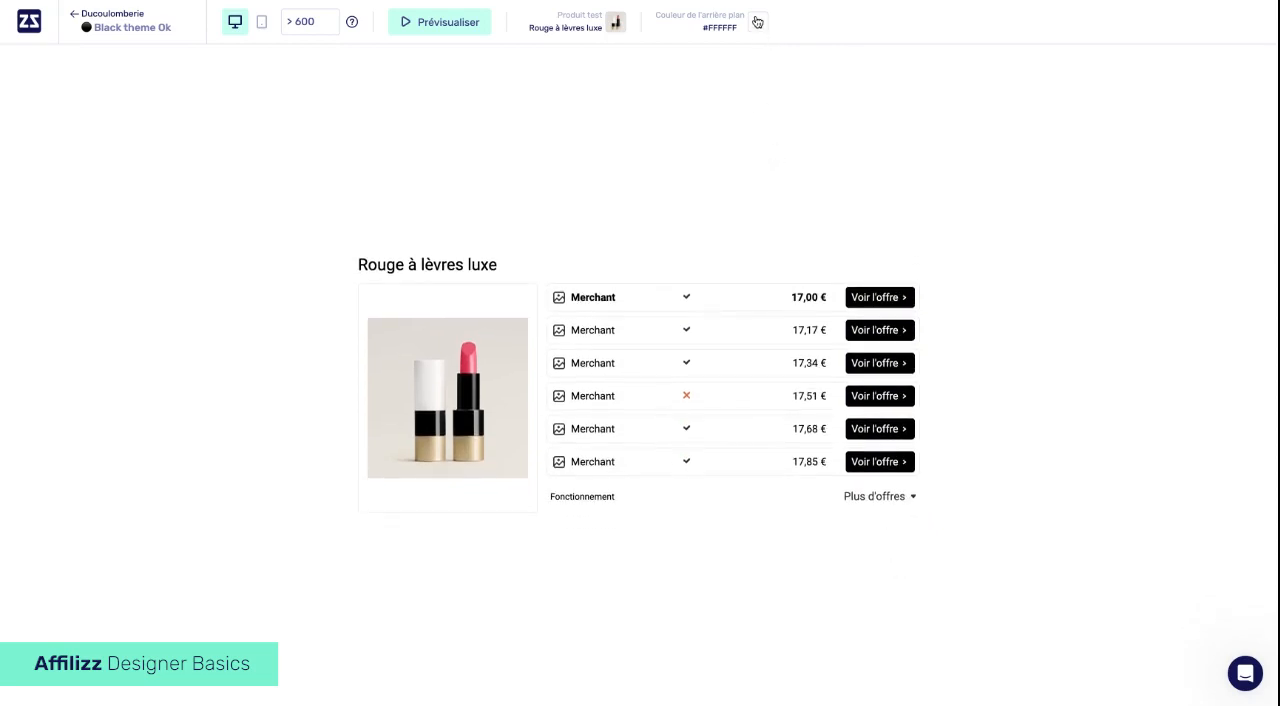
- Try muted pink-grey preview background colours, including #C3B9B9 and #AE8A8A, and undo them back to white #FFFFFF
left_click(757, 22)
left_click(774, 71)
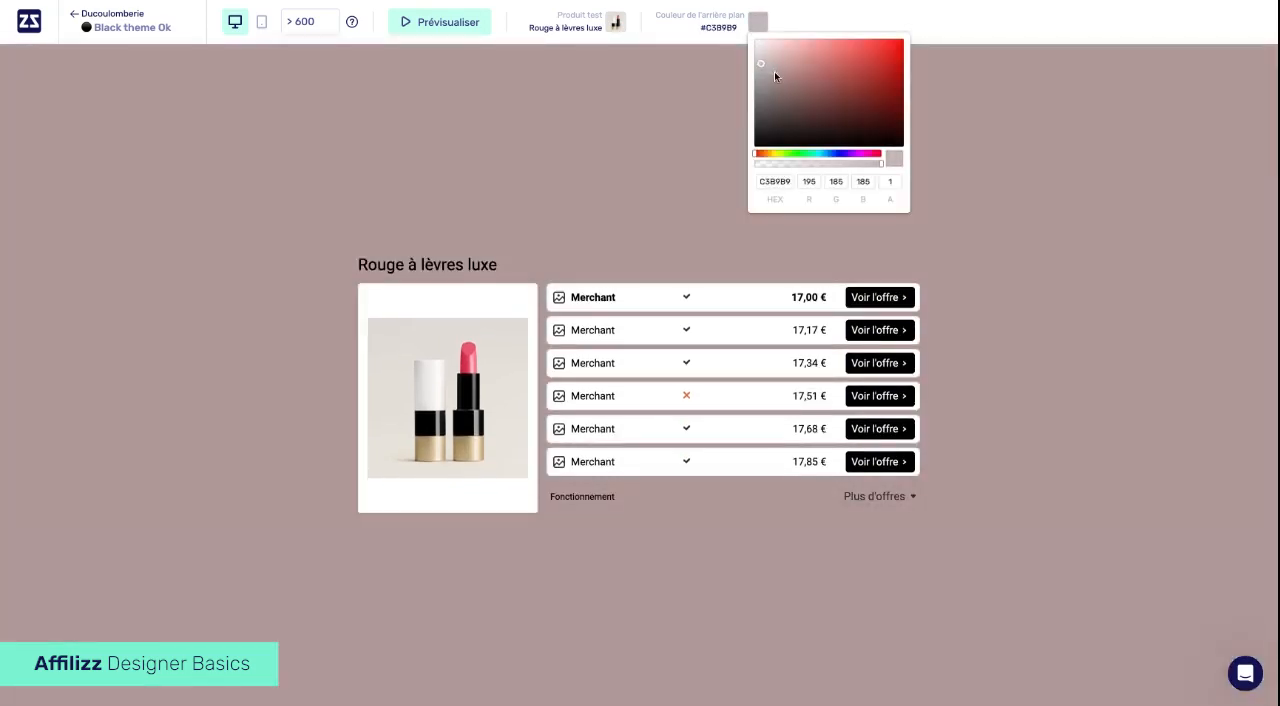
mouse_move(774, 71)
left_mouse_down()
mouse_move(765, 60)
mouse_move(808, 57)
mouse_move(874, 100)
mouse_move(803, 88)
mouse_move(755, 45)
left_mouse_up()
left_click(784, 72)
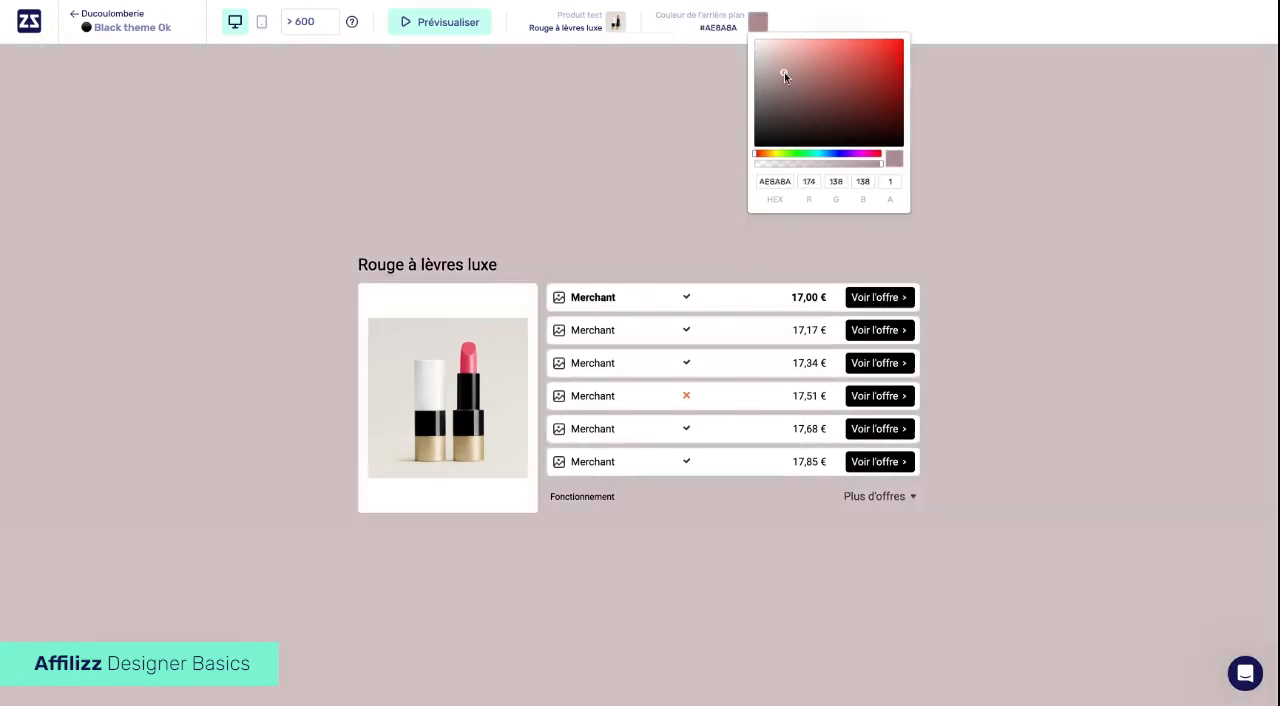
key("ctrl+z")
key("ctrl+z")
key("ctrl+z")
key("ctrl+z")
key("ctrl+z")
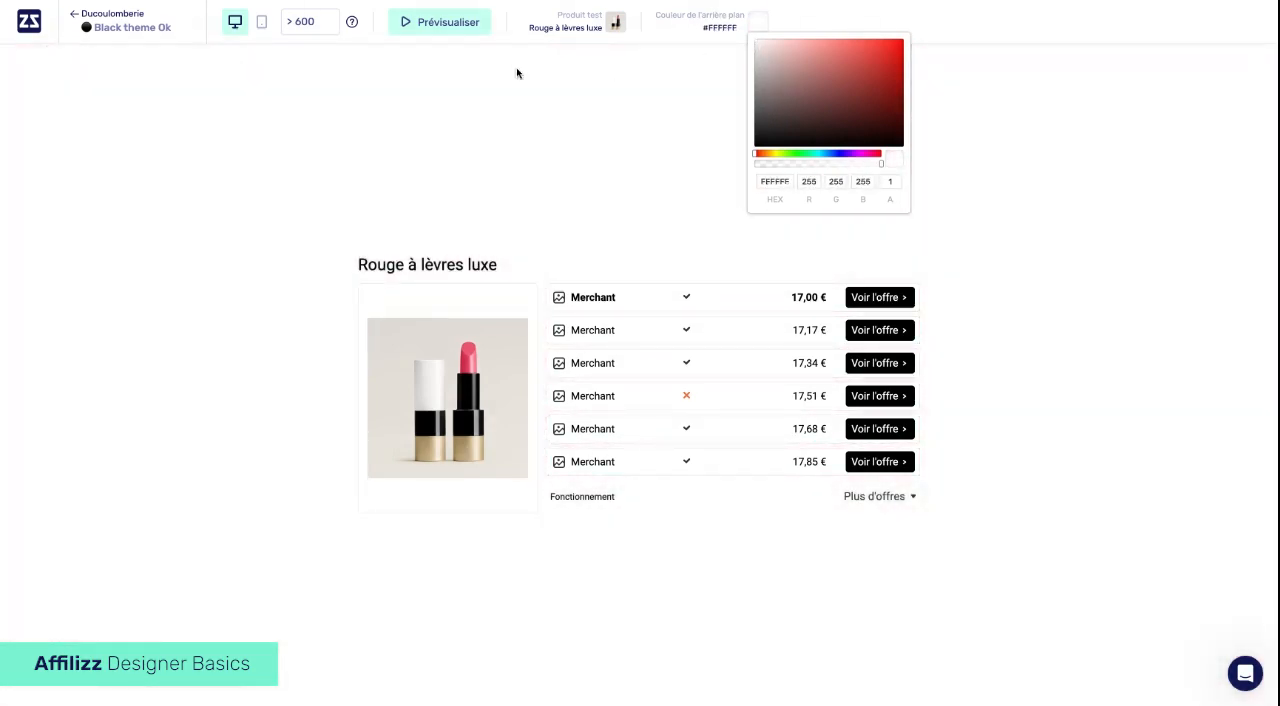
- Exit the preview to return to the table editor, and open the Affilizz support messenger
left_click(447, 22)
left_click(450, 21)
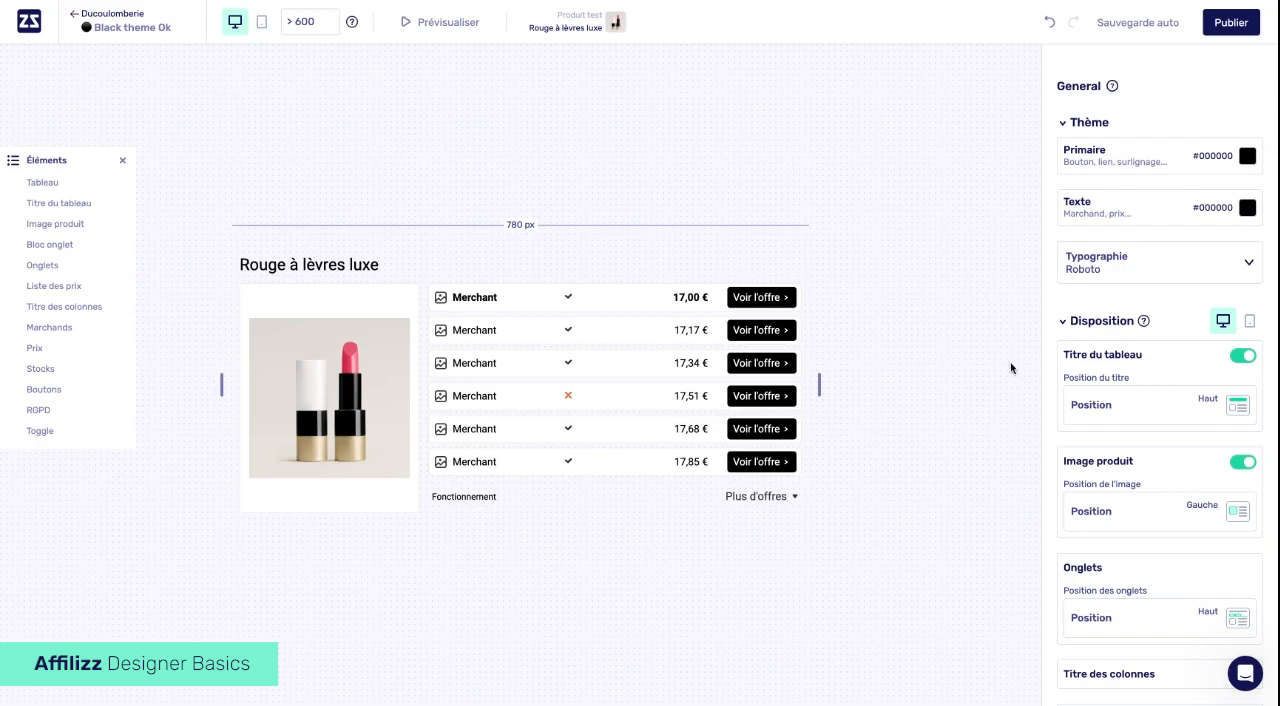
left_click(1243, 675)
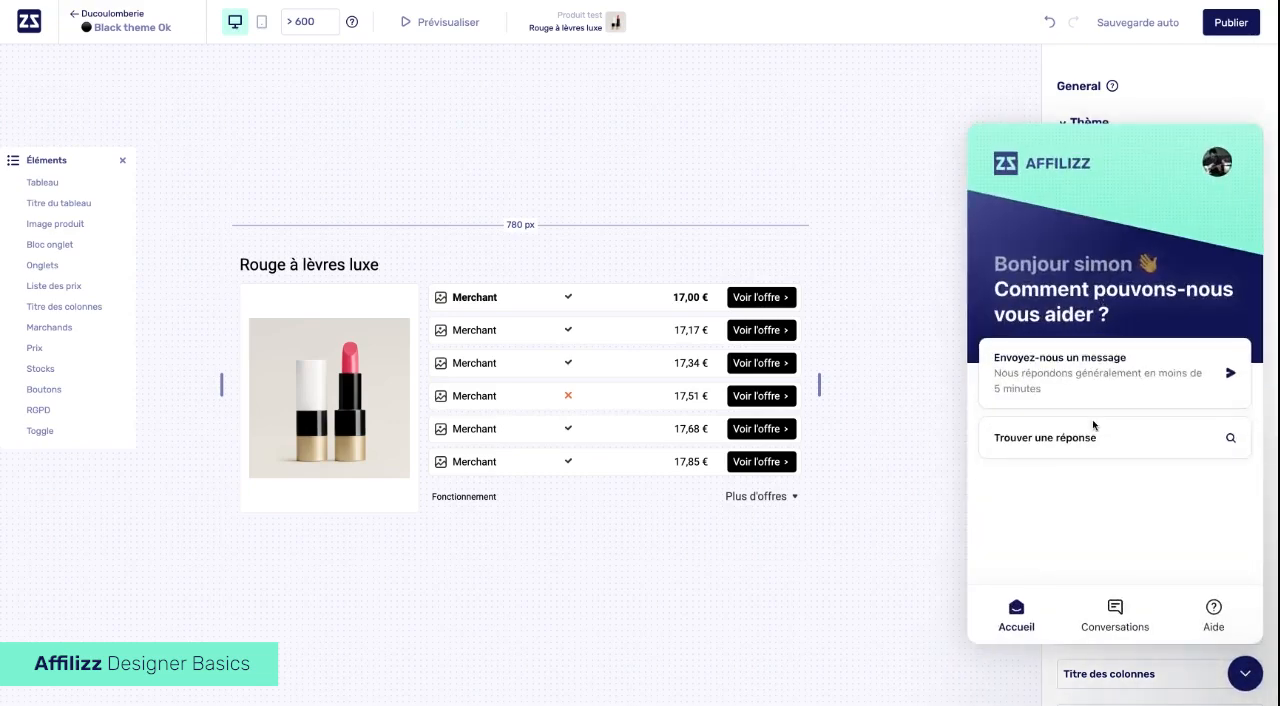